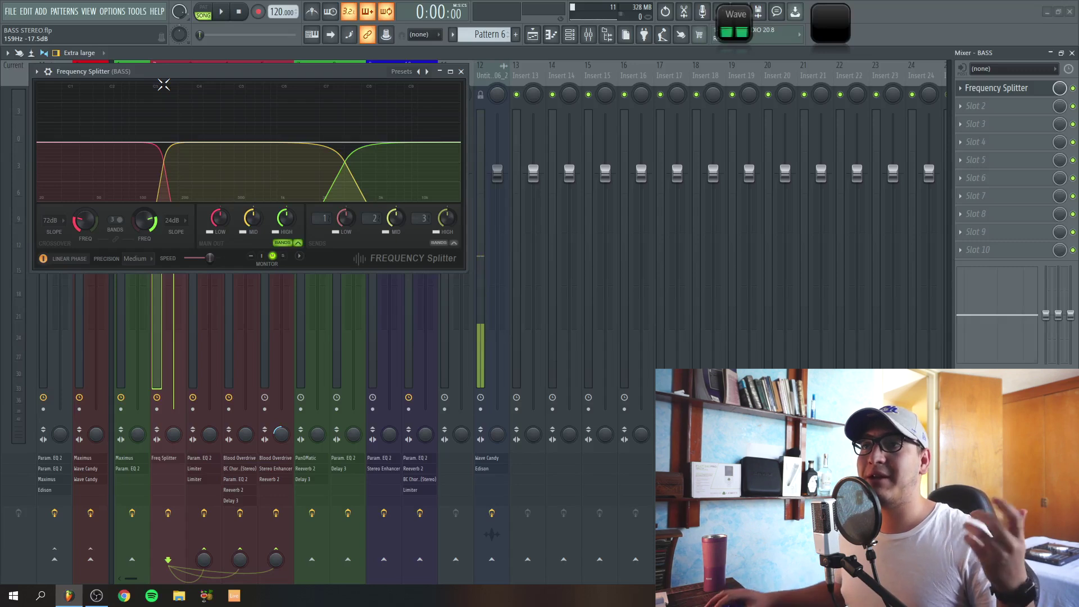
# Examine the three-band crossover in the Frequency Splitter on the BASS track and close the plugin.
pyautogui.moveTo(153, 72); pyautogui.dragTo(148, 67)
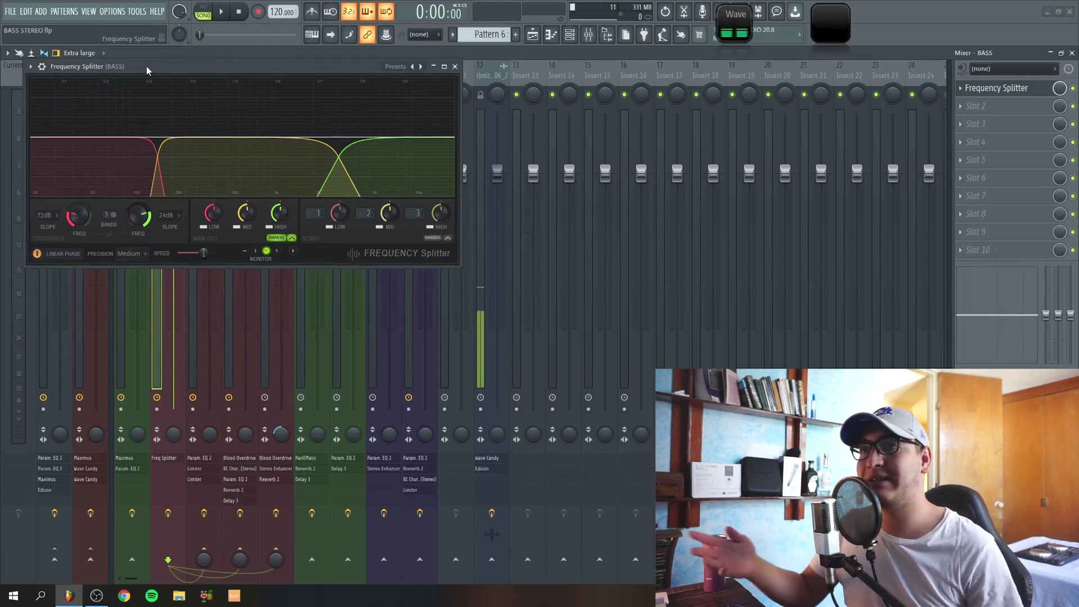
pyautogui.moveTo(143, 65); pyautogui.dragTo(139, 63)
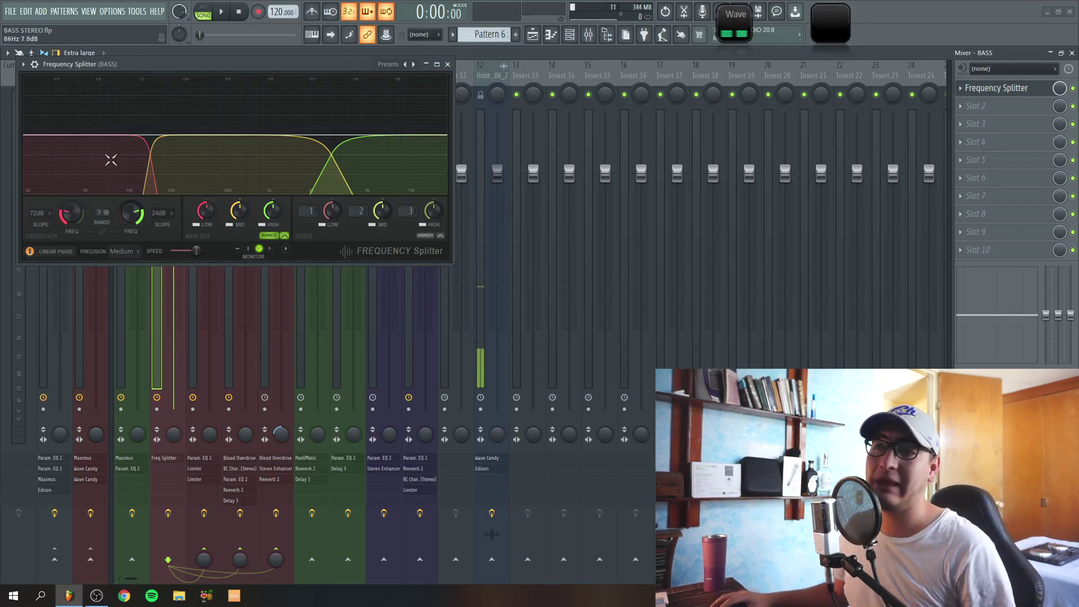
pyautogui.click(108, 211)
pyautogui.click(112, 212)
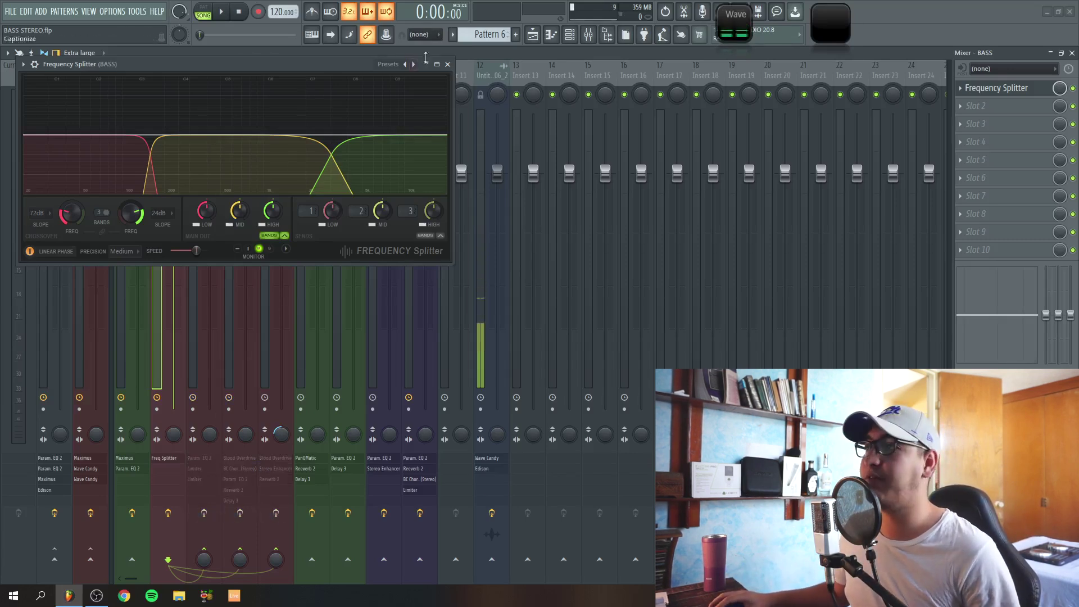
pyautogui.click(447, 64)
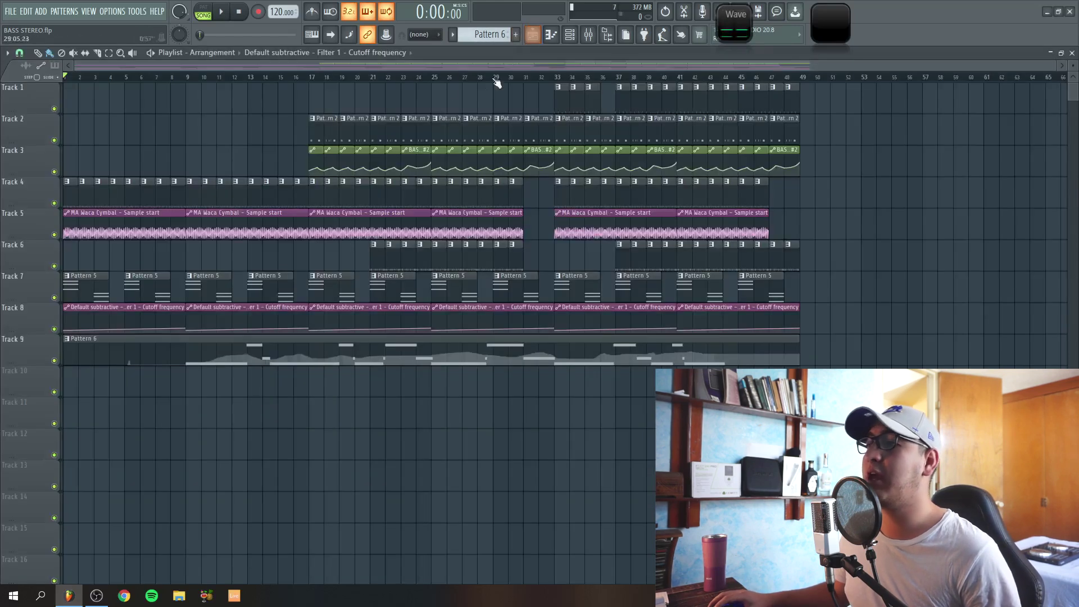
# Play the full arrangement from bar 31 in the playlist and stop playback.
pyautogui.click(532, 35)
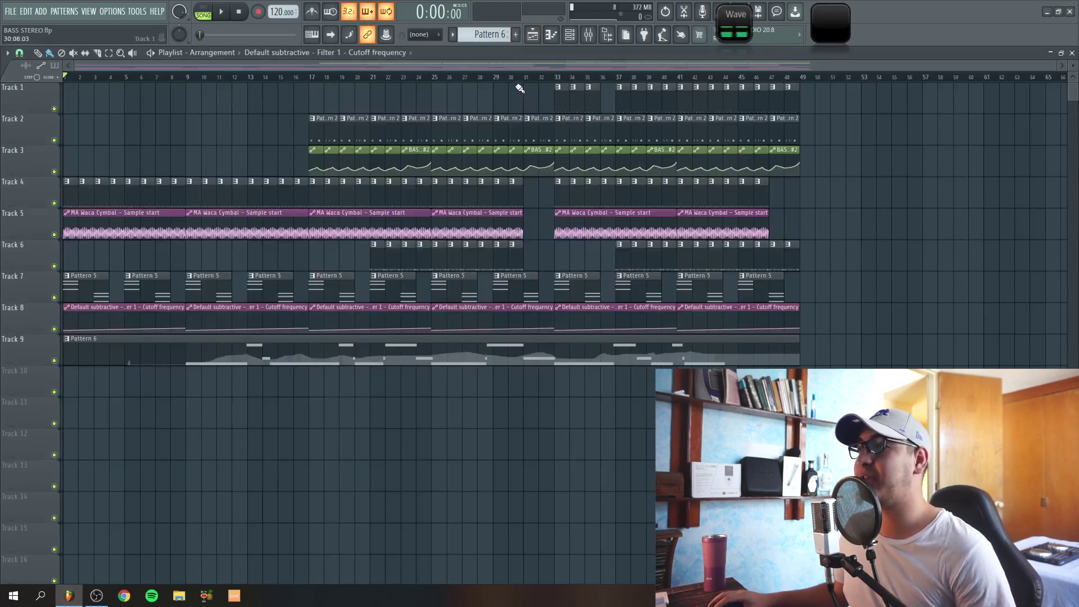
pyautogui.click(525, 77)
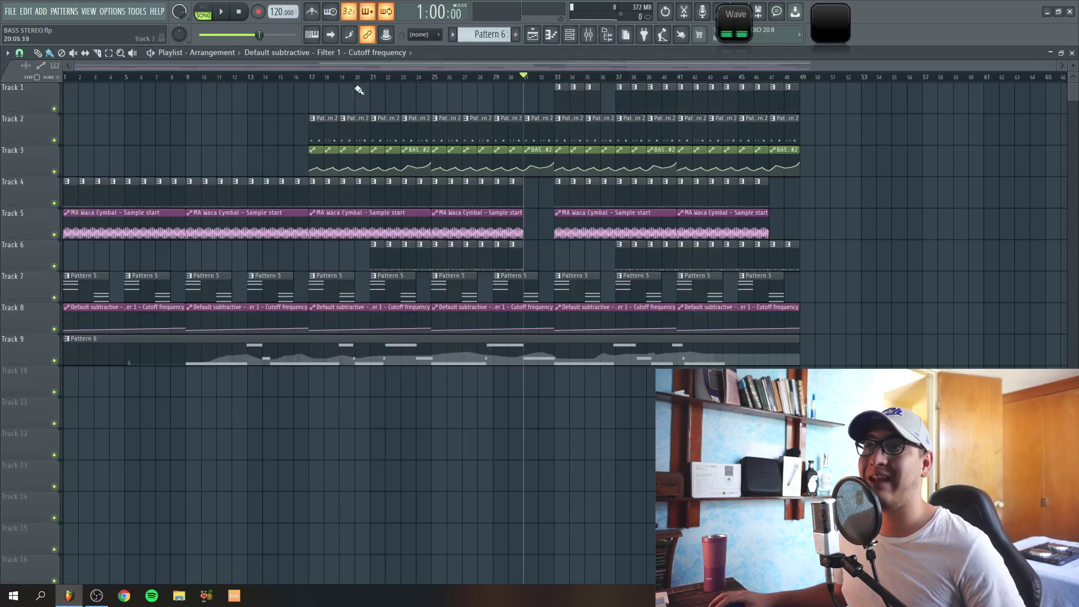
pyautogui.click(223, 12)
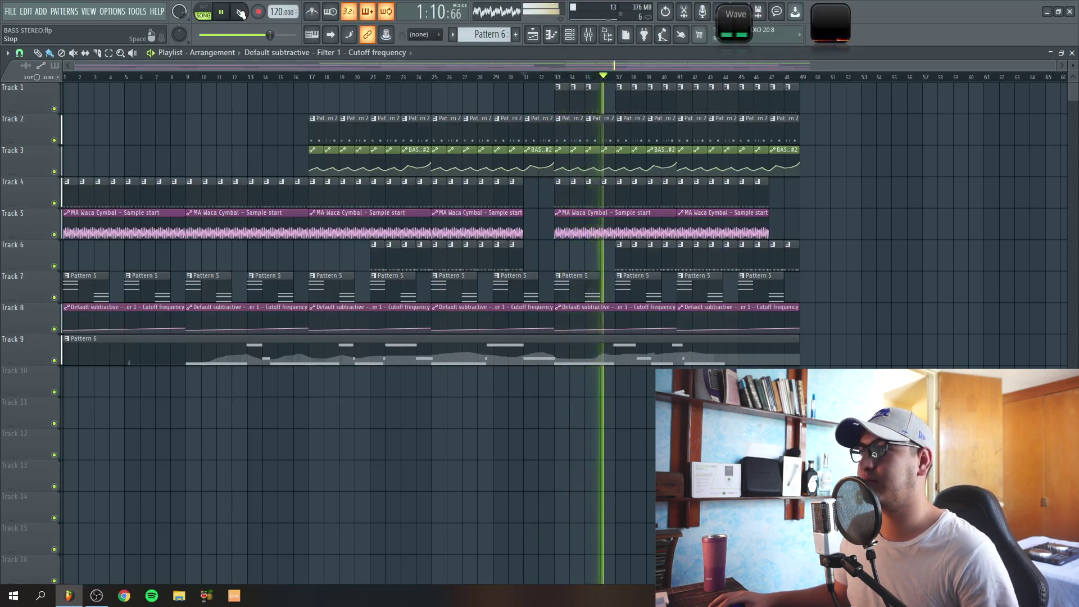
pyautogui.click(240, 12)
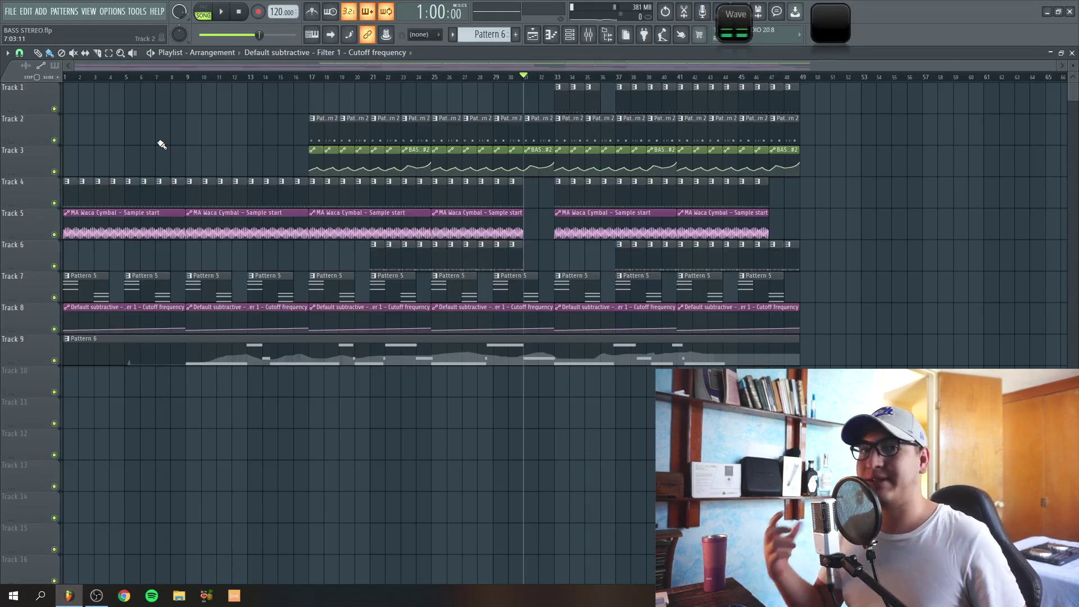
# Review the Frequency Splitter's band split on the BASS mixer track and close the plugin.
pyautogui.press('F9')
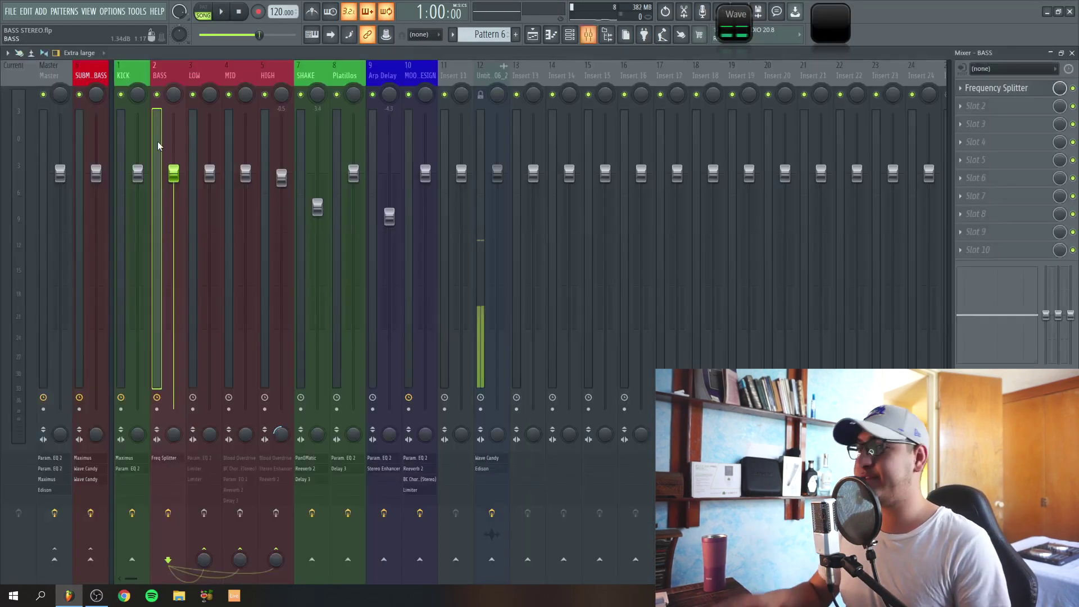
pyautogui.click(971, 86)
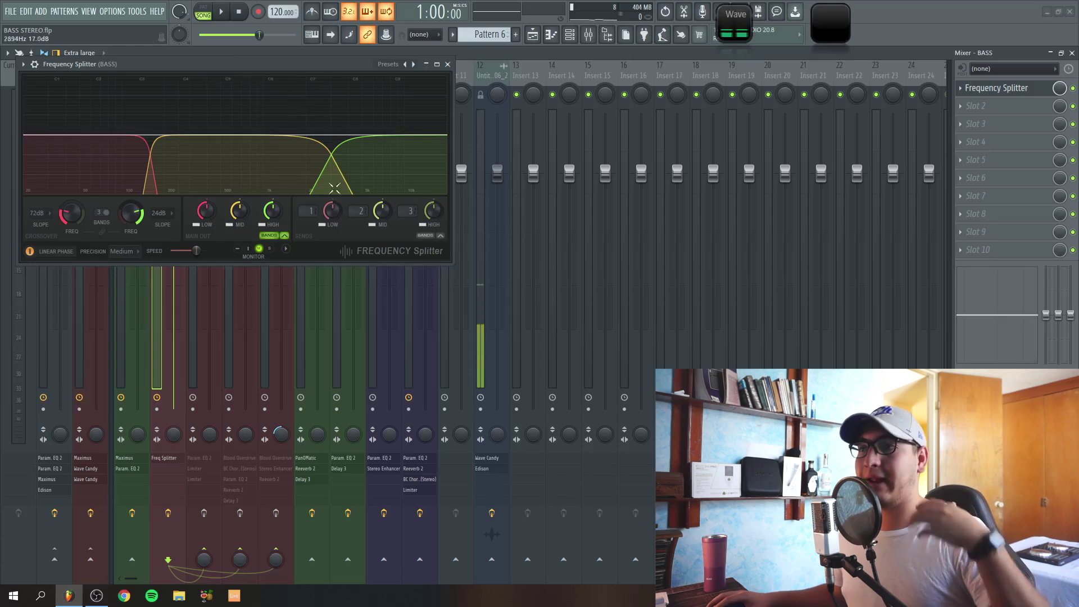
pyautogui.click(447, 64)
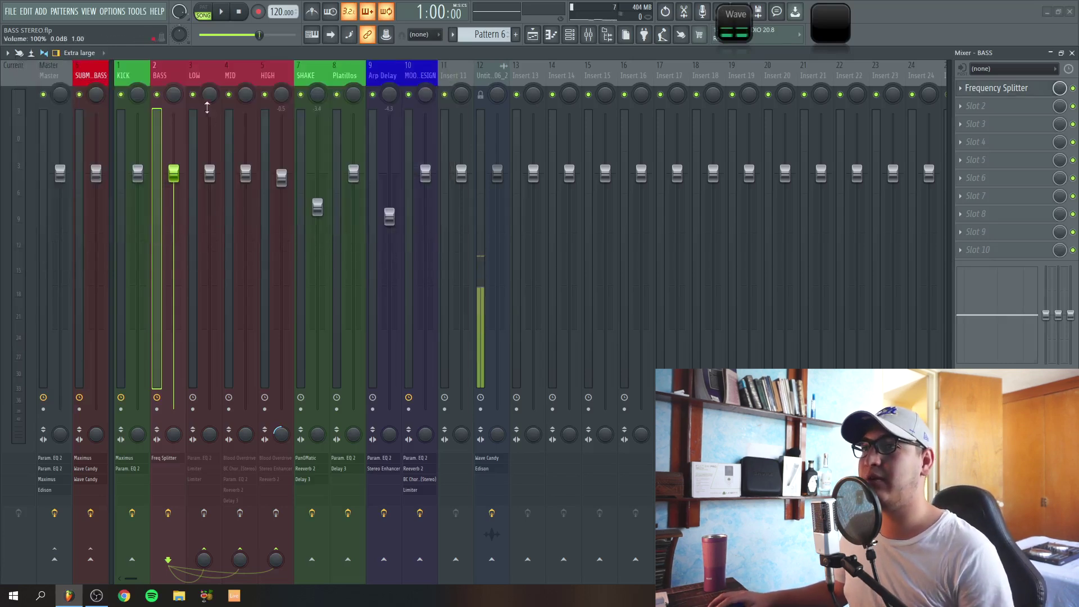
# Select the LOW mixer track and mute the MID and HIGH tracks.
pyautogui.click(198, 85)
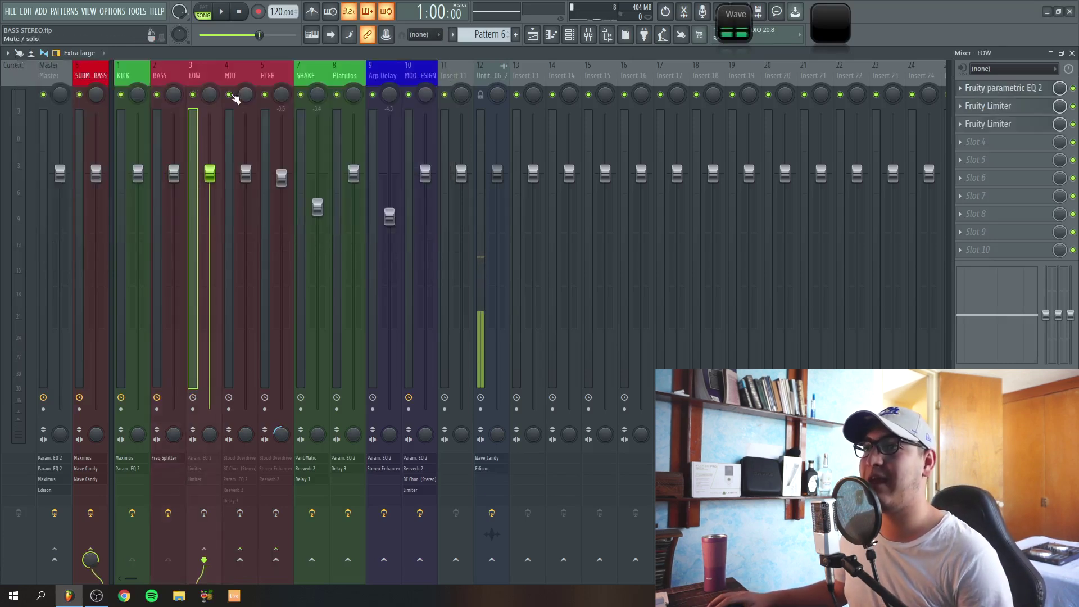
pyautogui.click(229, 94)
pyautogui.click(265, 94)
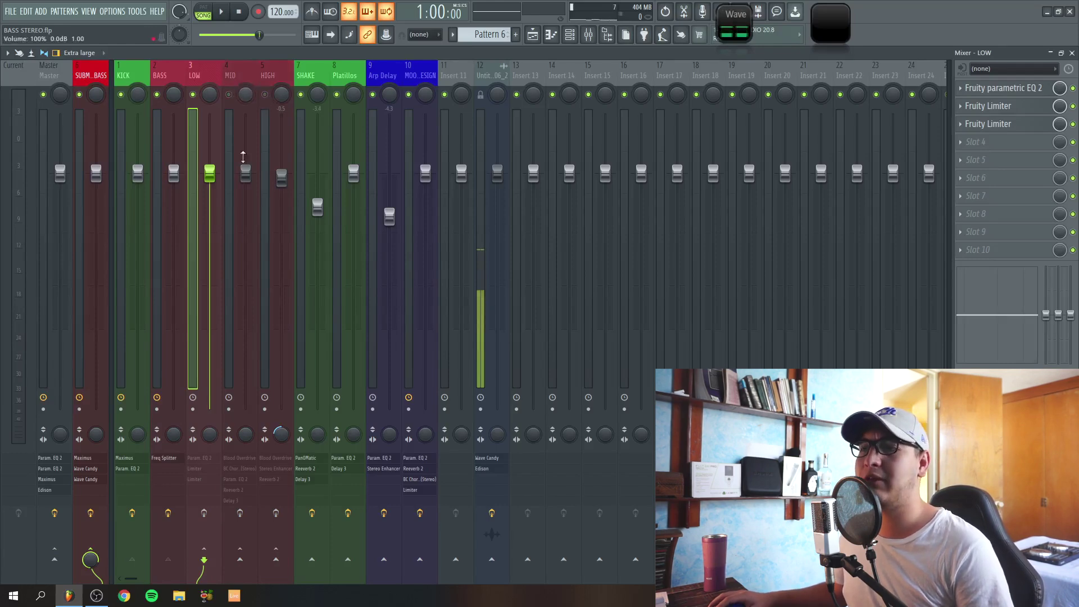
# Solo Track 2 in the playlist, re-enable Track 3, and zoom in on the bars leading up to bar 33.
pyautogui.press('F5')
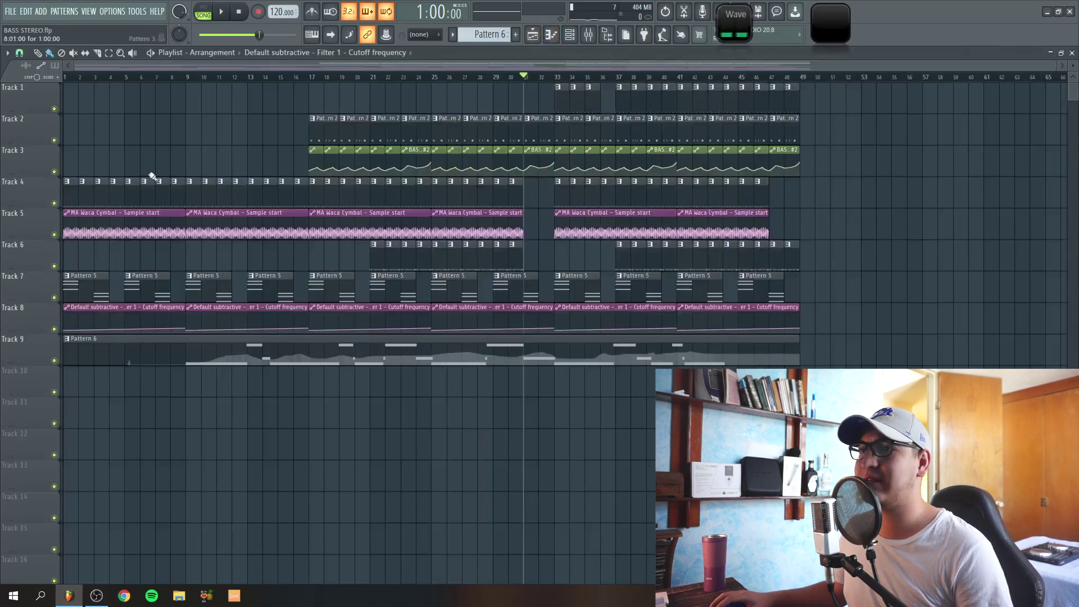
pyautogui.rightClick(55, 141)
pyautogui.click(56, 172)
pyautogui.moveTo(592, 212); pyautogui.dragTo(699, 113)
# Play back the isolated LOW bass band while watching the mixer, and stop playback.
pyautogui.press('F9')
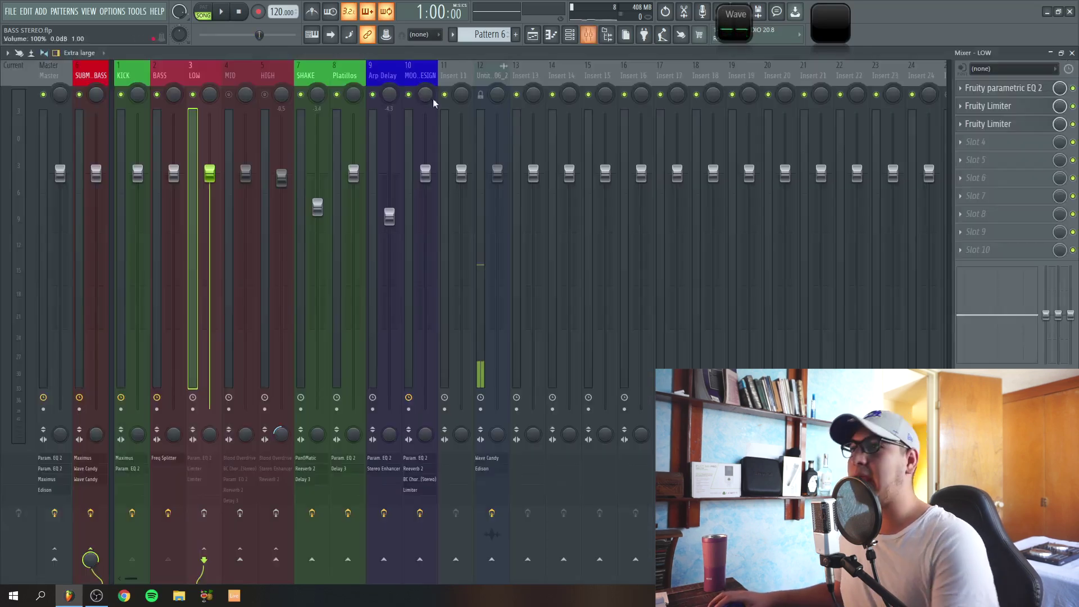
pyautogui.click(223, 13)
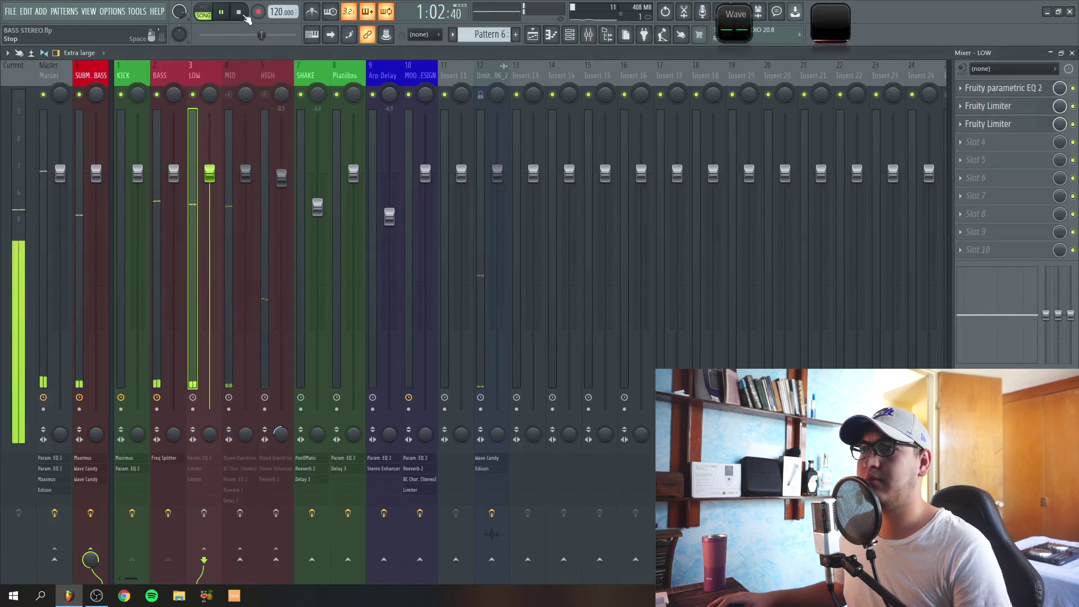
pyautogui.click(240, 13)
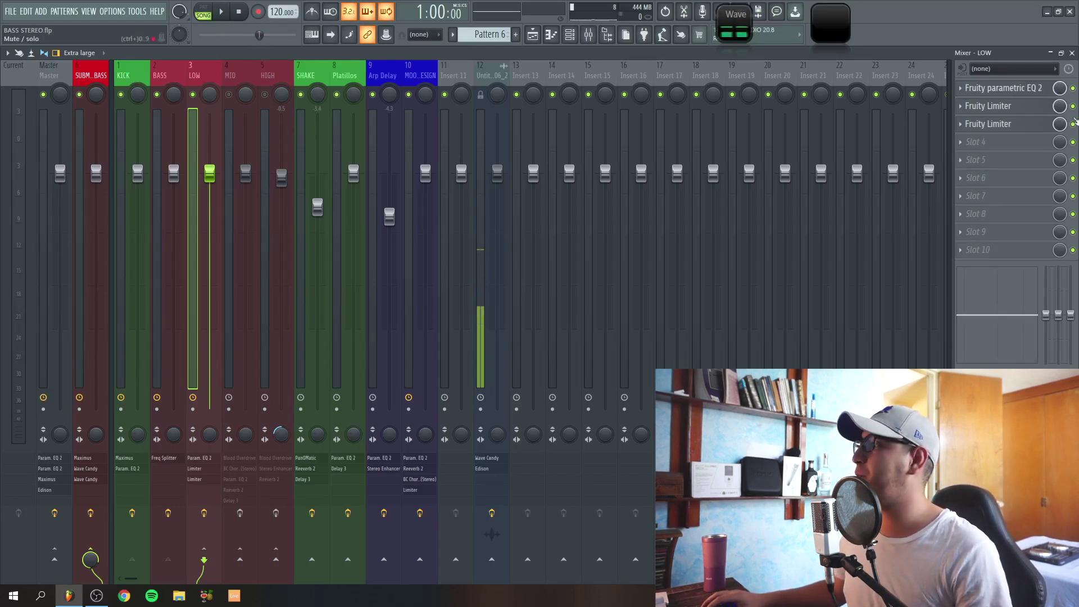
# Bypass all three effects on the LOW track and open its Fruity parametric EQ 2.
pyautogui.click(1072, 89)
pyautogui.click(1011, 90)
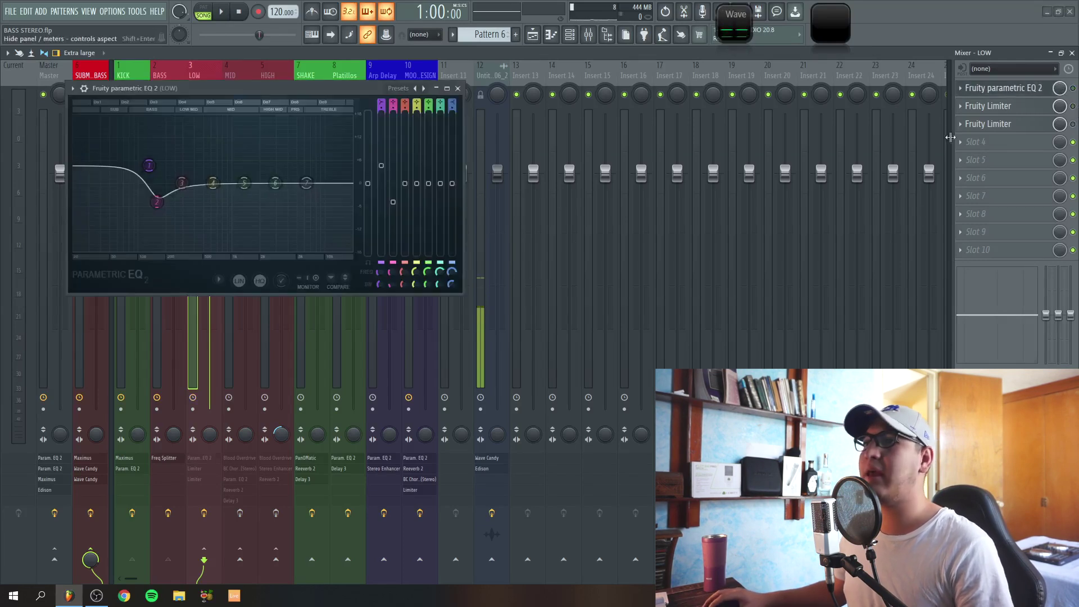
pyautogui.moveTo(218, 91); pyautogui.dragTo(195, 77)
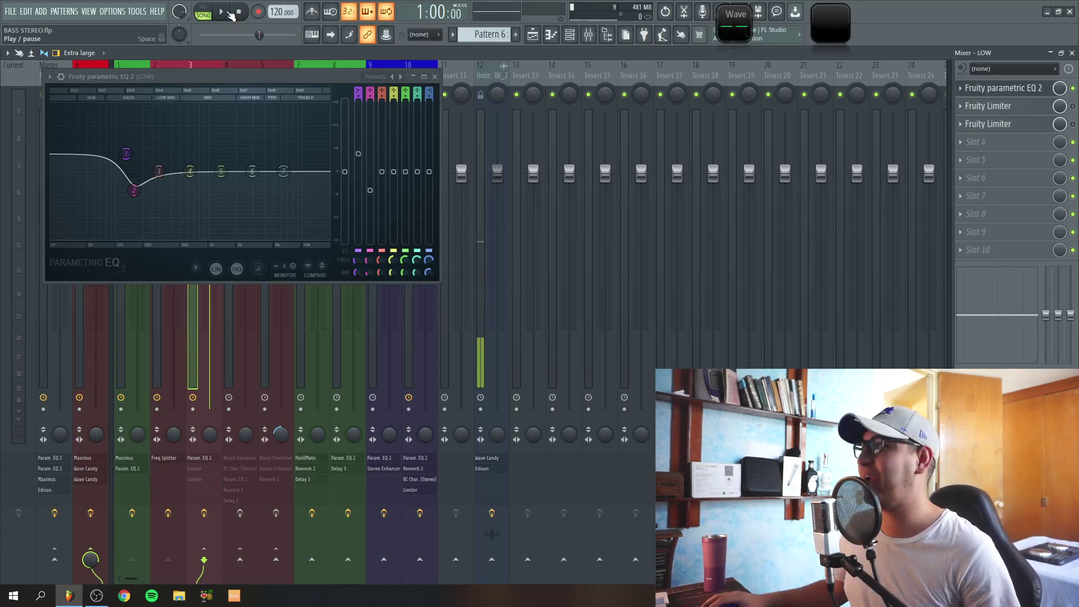
# Compare the LOW band with Fruity parametric EQ 2 bypassed and enabled during playback.
pyautogui.click(221, 11)
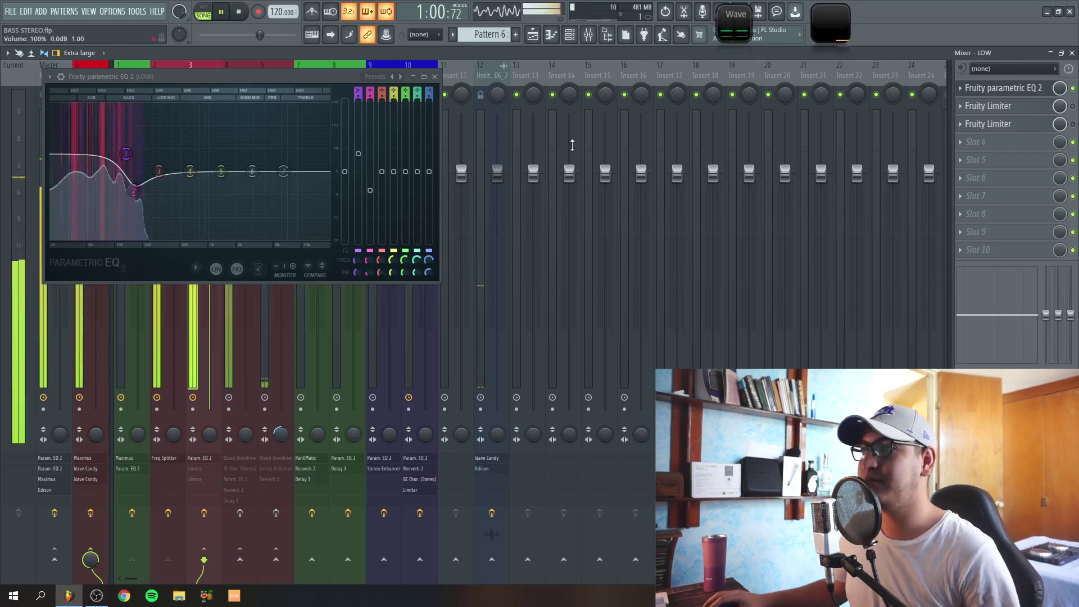
pyautogui.click(1072, 88)
pyautogui.click(1072, 88)
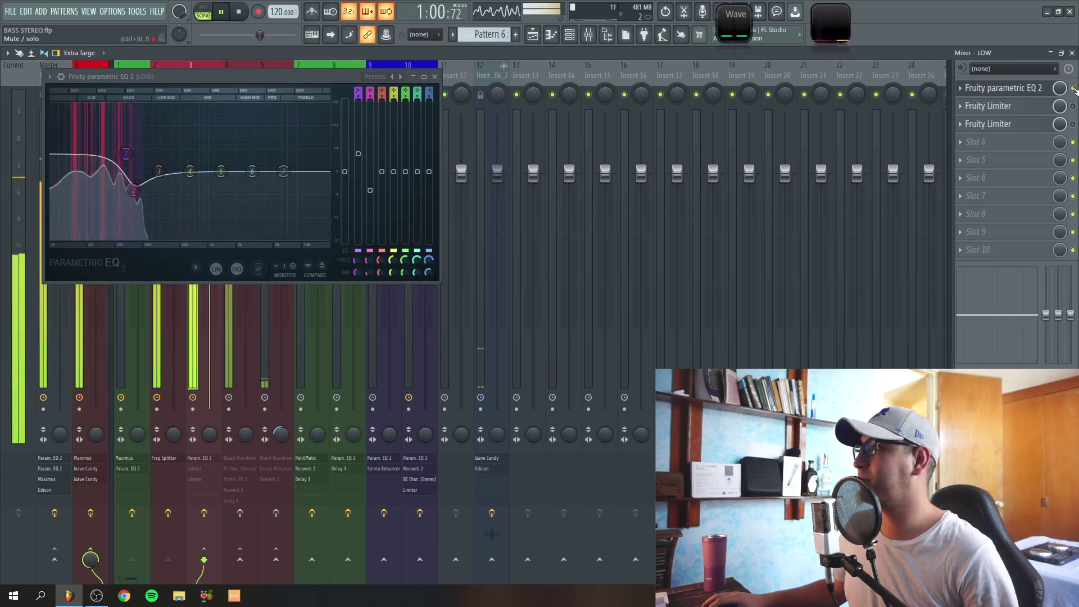
pyautogui.click(239, 14)
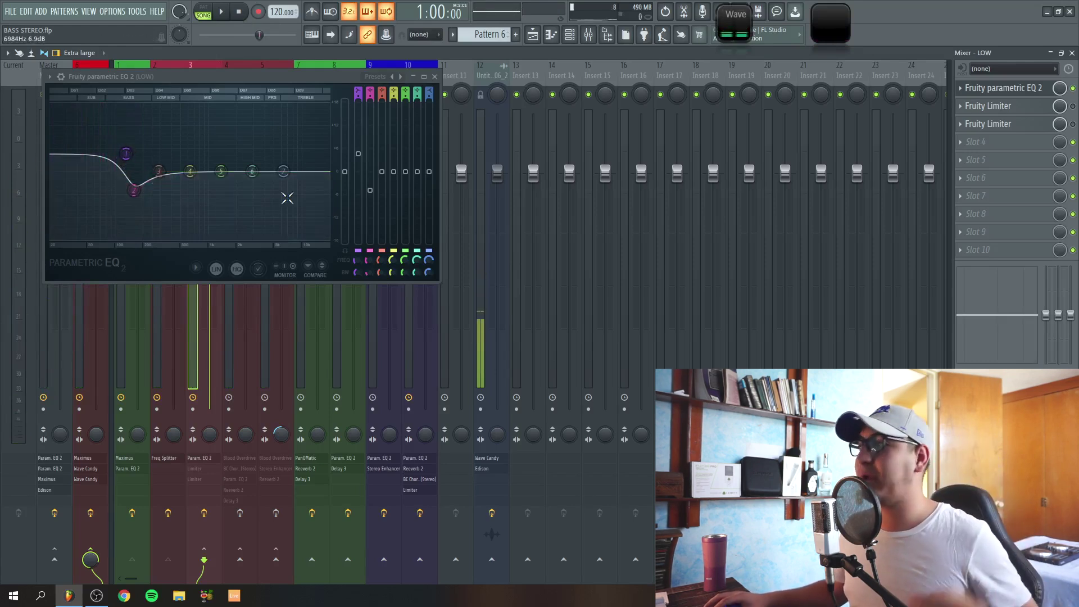
# Enable the first Fruity Limiter on the LOW track, enlarge its window, and audition the compressed low band before closing the plugin windows.
pyautogui.click(1045, 105)
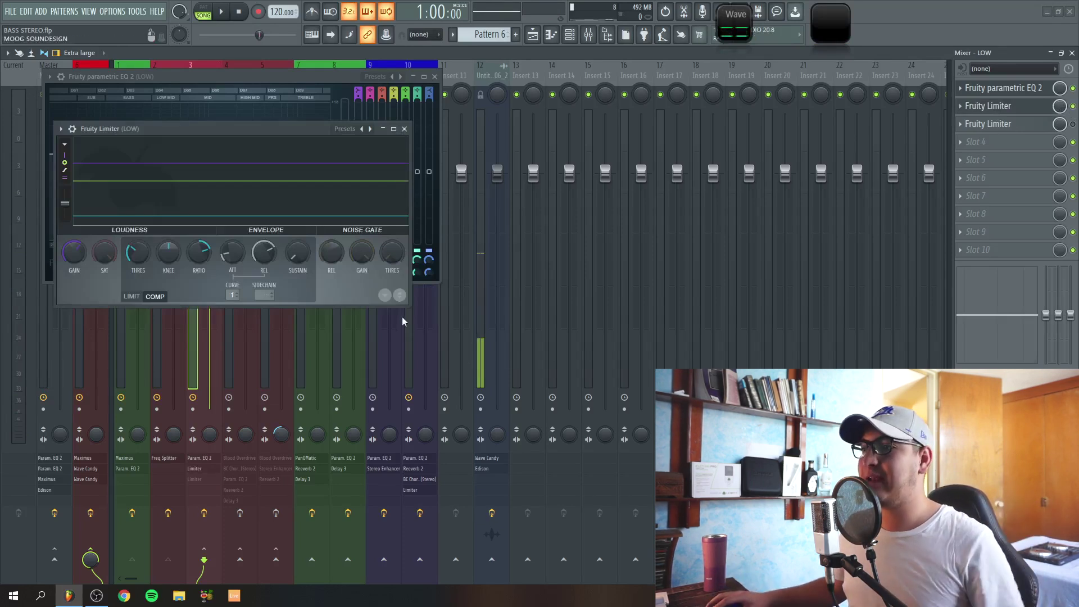
pyautogui.moveTo(408, 304); pyautogui.dragTo(458, 366)
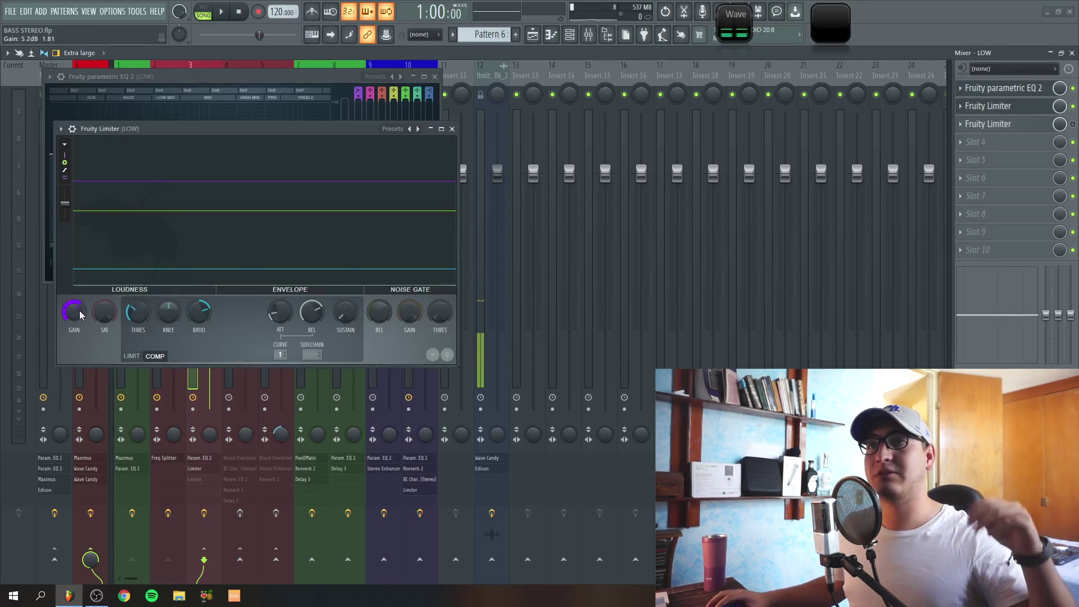
pyautogui.click(223, 14)
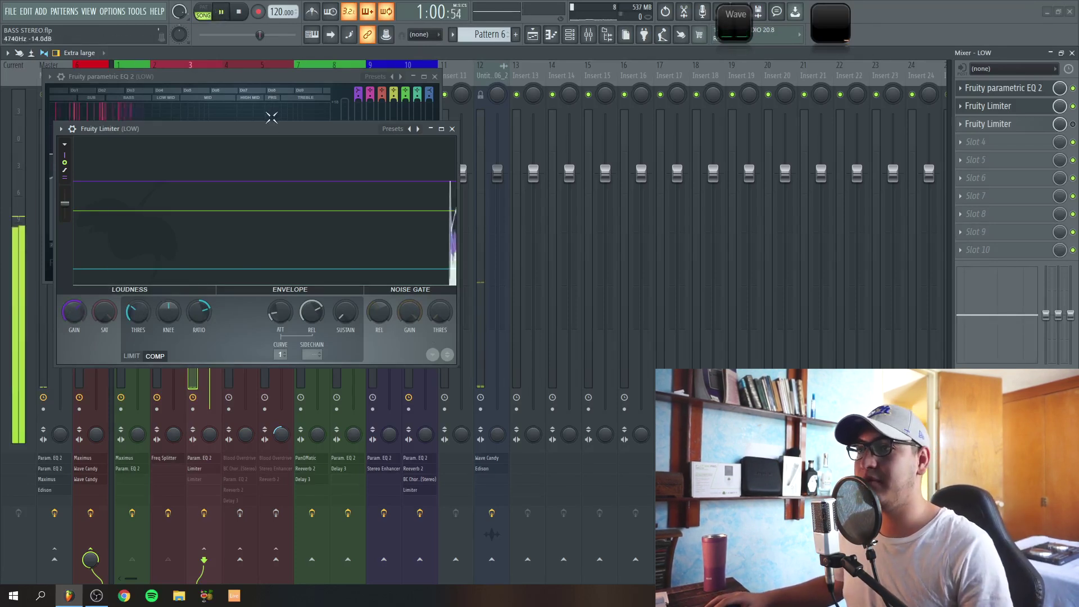
pyautogui.press('Escape')
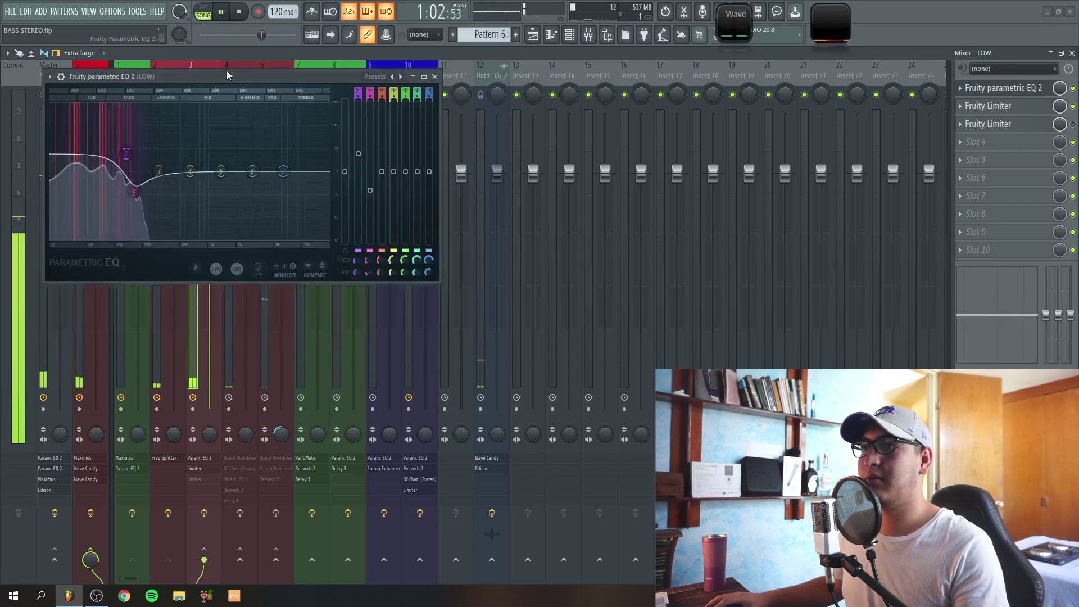
pyautogui.press('Escape')
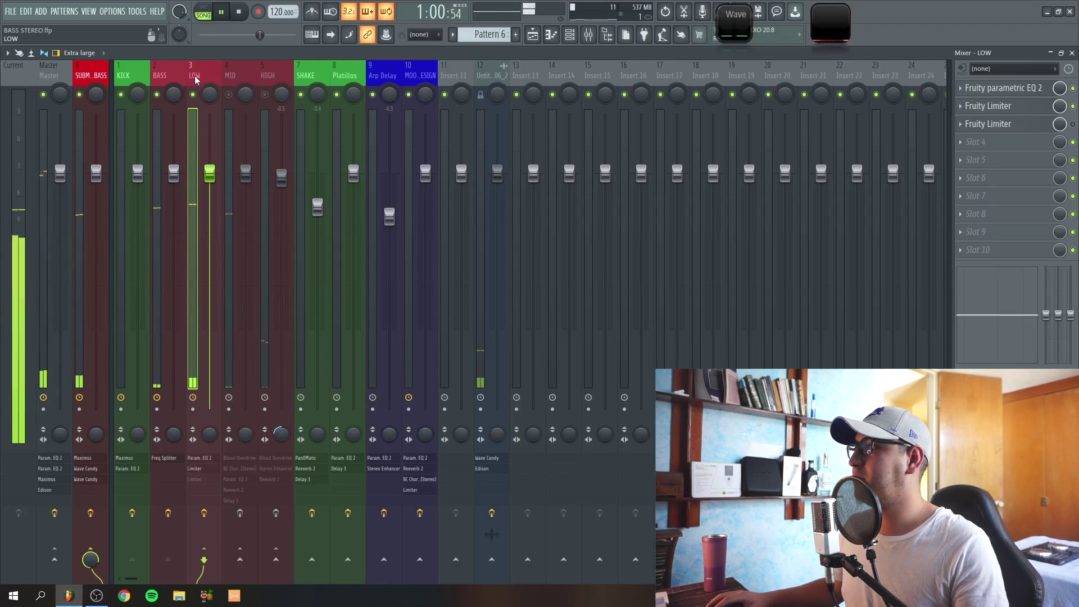
pyautogui.click(240, 11)
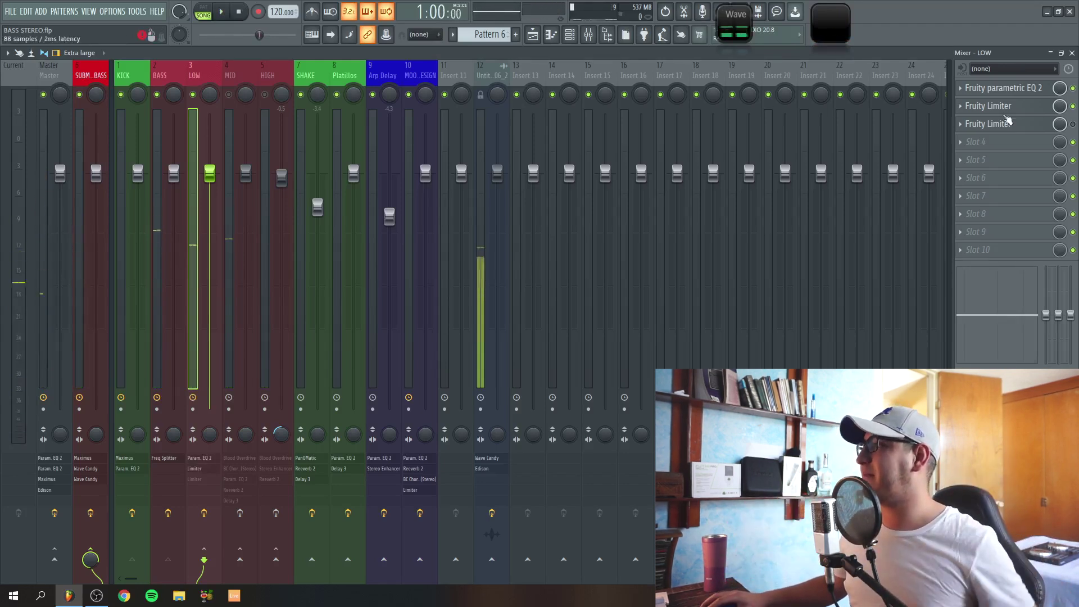
# Enable and open the second Fruity Limiter on the LOW track, and select the KICK track to show its sidechain routing.
pyautogui.click(1072, 124)
pyautogui.click(1036, 124)
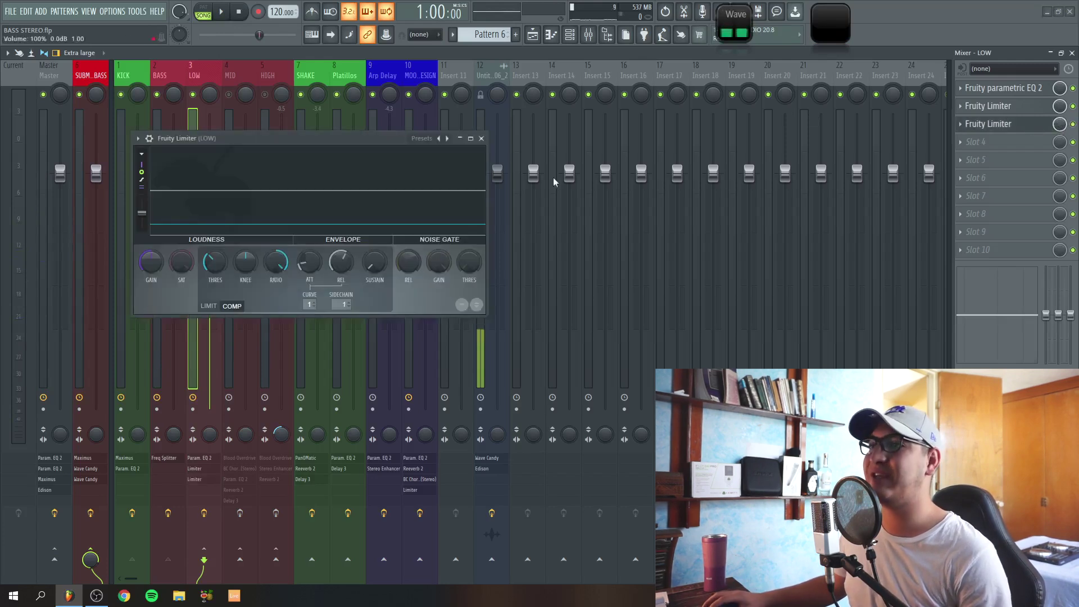
pyautogui.click(125, 74)
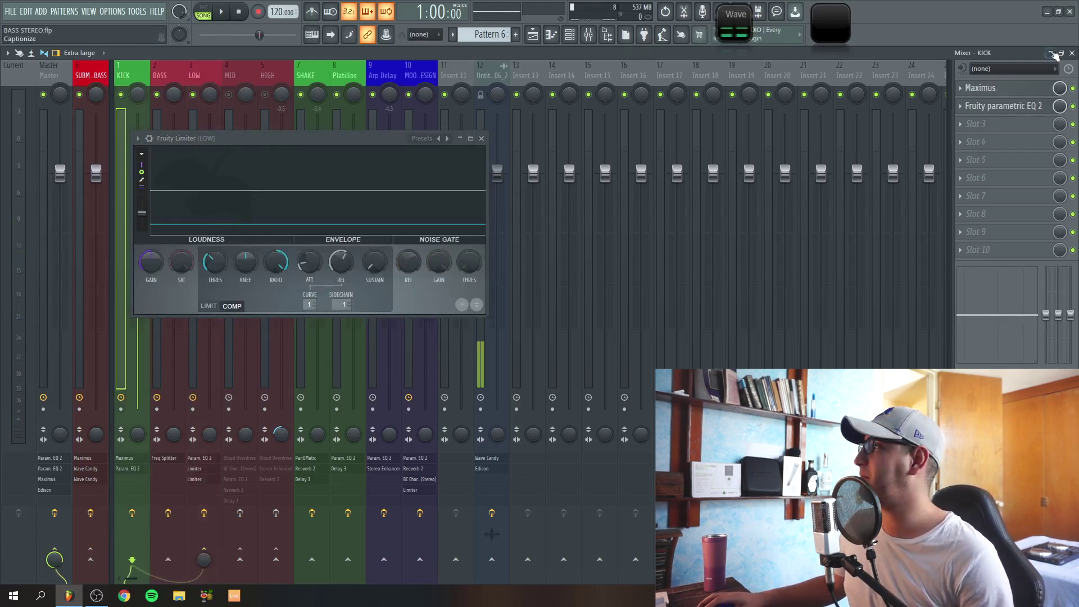
# Move the playback position to bar 33 in the playlist and unmute Track 1.
pyautogui.click(1072, 52)
pyautogui.click(704, 80)
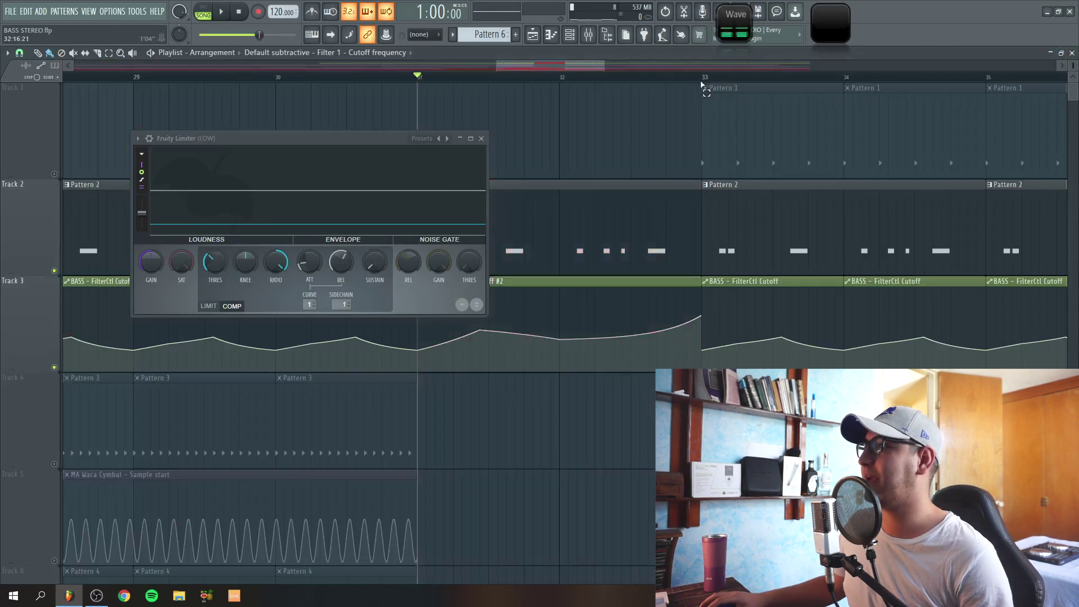
pyautogui.click(54, 175)
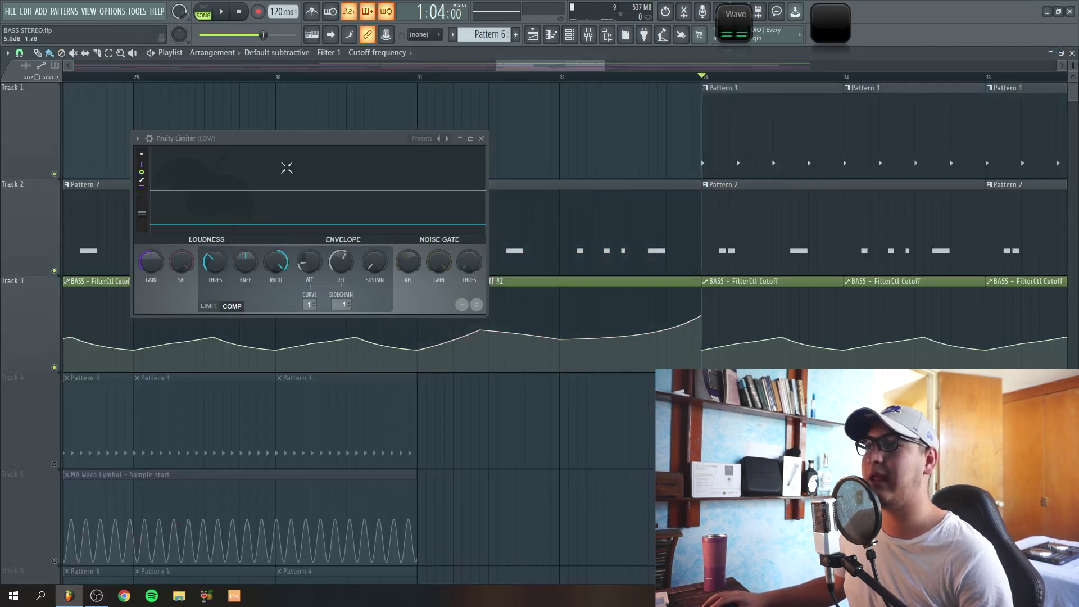
# Play from bar 33 and compare the LOW track's second Fruity Limiter bypassed and enabled, closing its window after stopping playback.
pyautogui.click(231, 19)
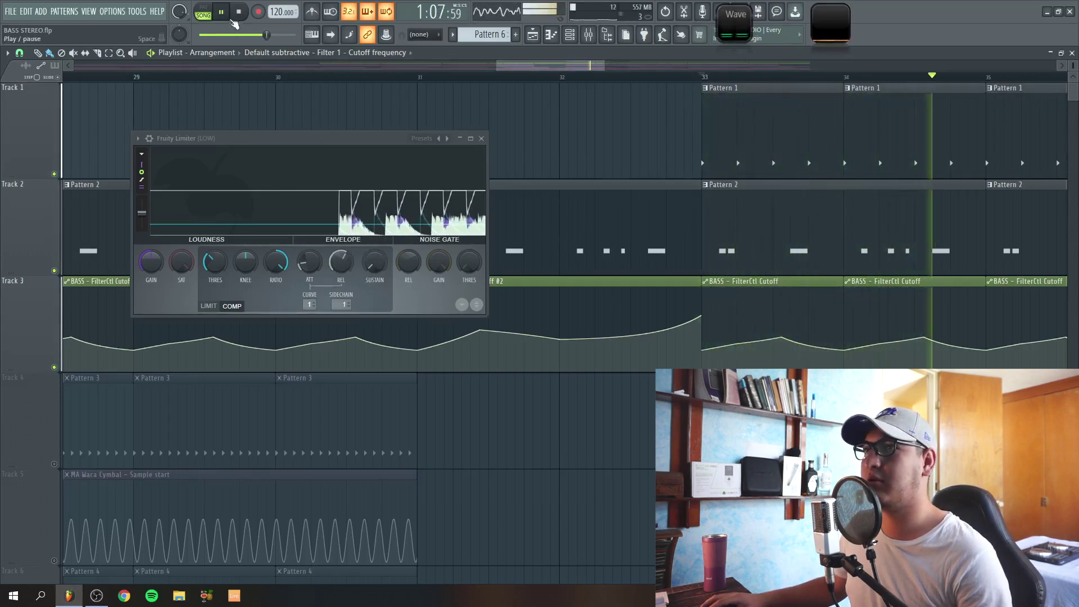
pyautogui.press('F9')
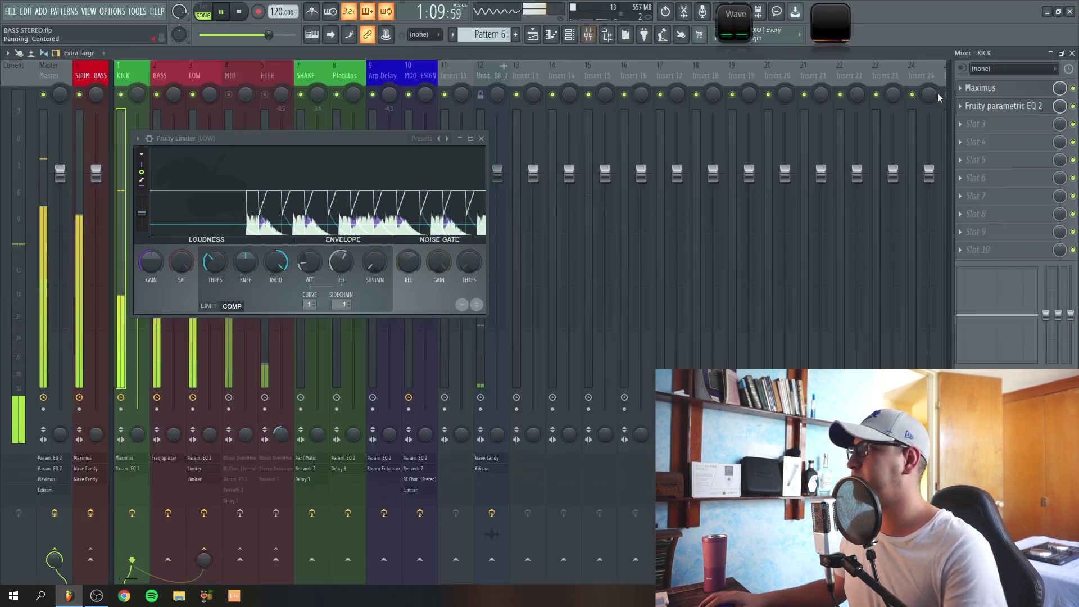
pyautogui.click(168, 76)
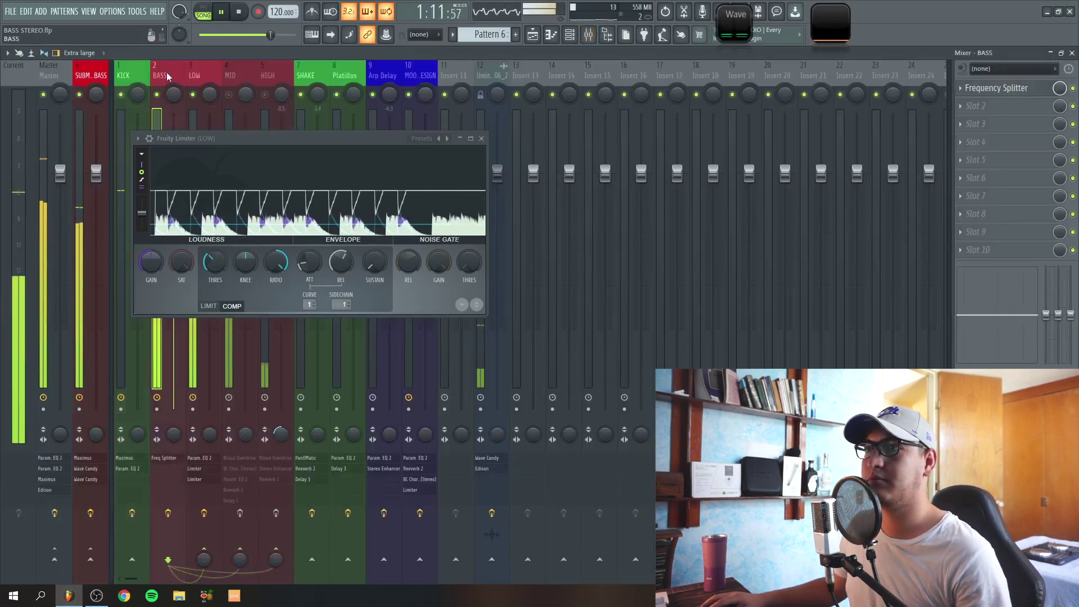
pyautogui.click(194, 75)
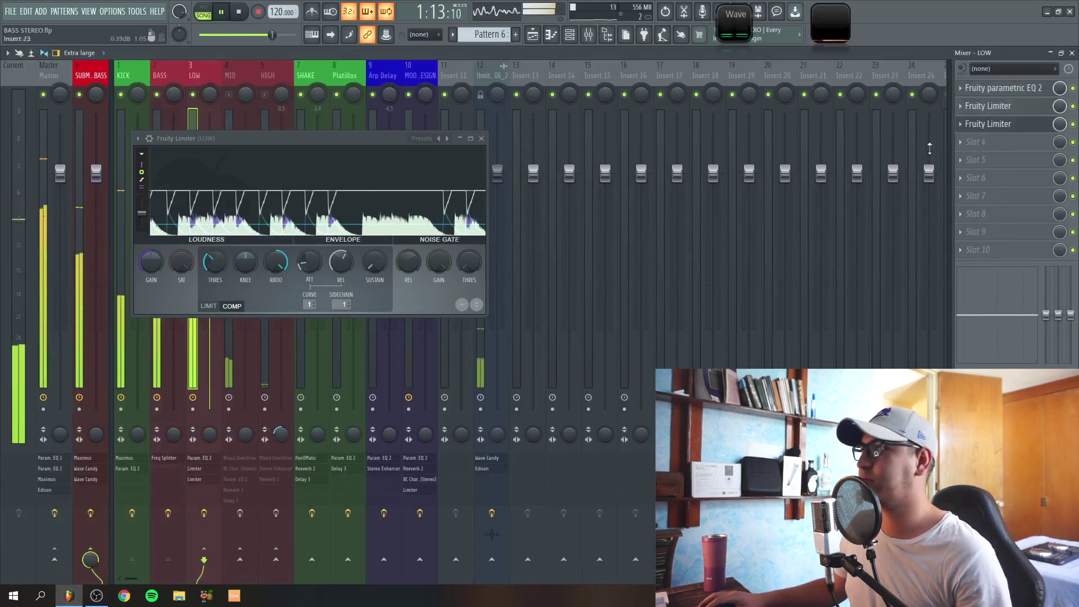
pyautogui.click(1072, 124)
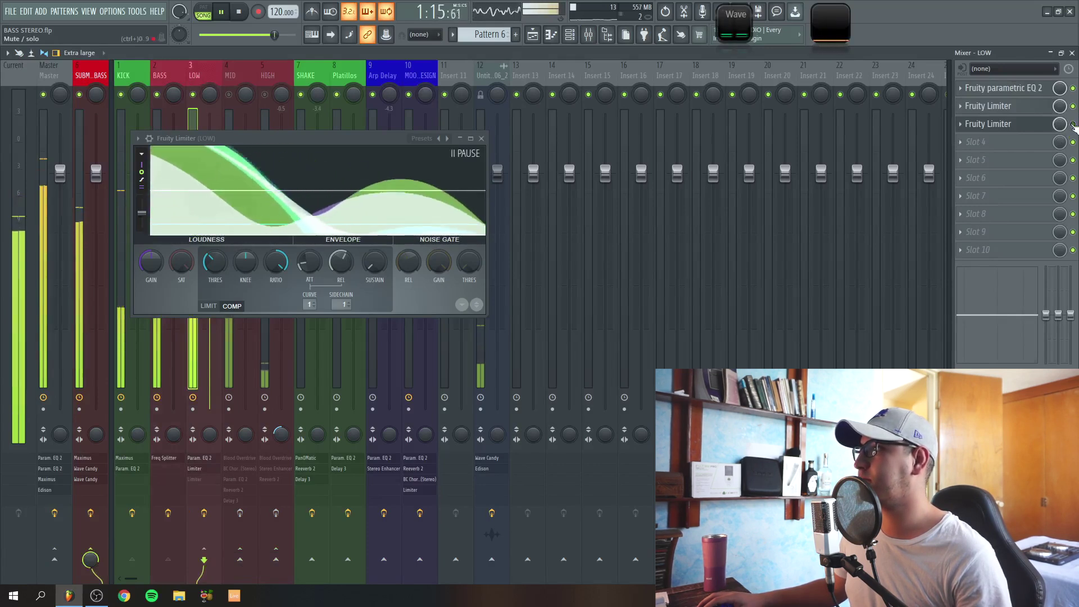
pyautogui.click(1072, 124)
pyautogui.press('space')
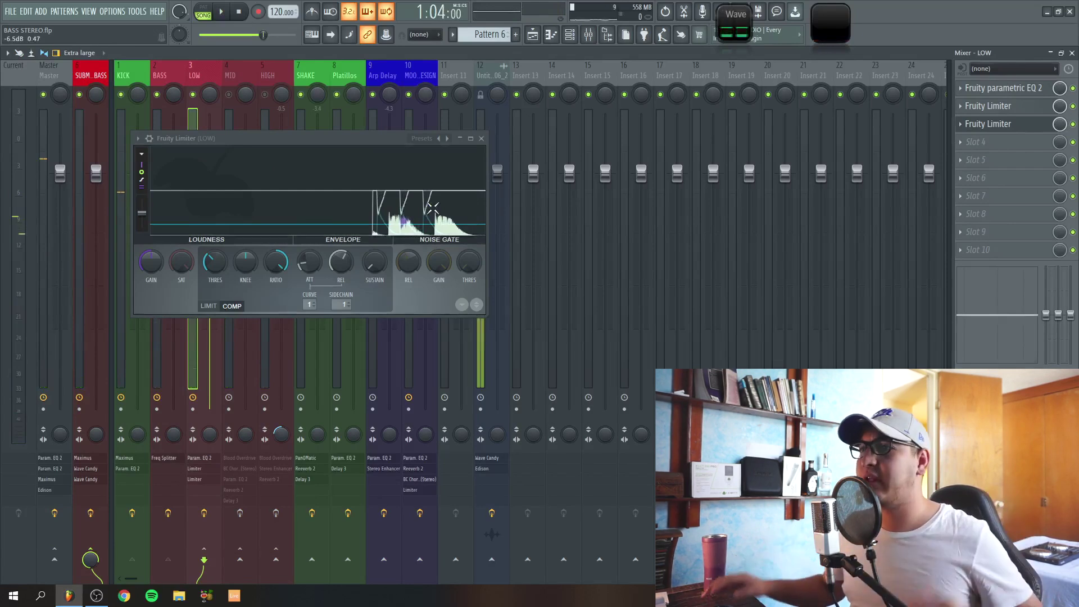
pyautogui.click(481, 138)
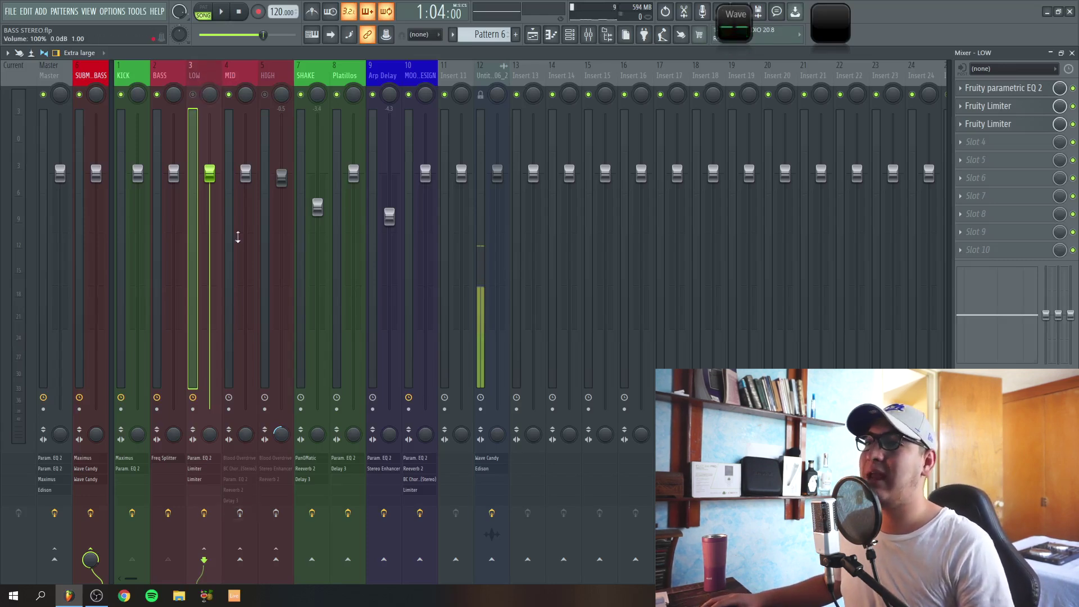
# Select the MID mixer track and make a playlist time selection from bar 31 to bar 33.
pyautogui.click(231, 152)
pyautogui.click(537, 37)
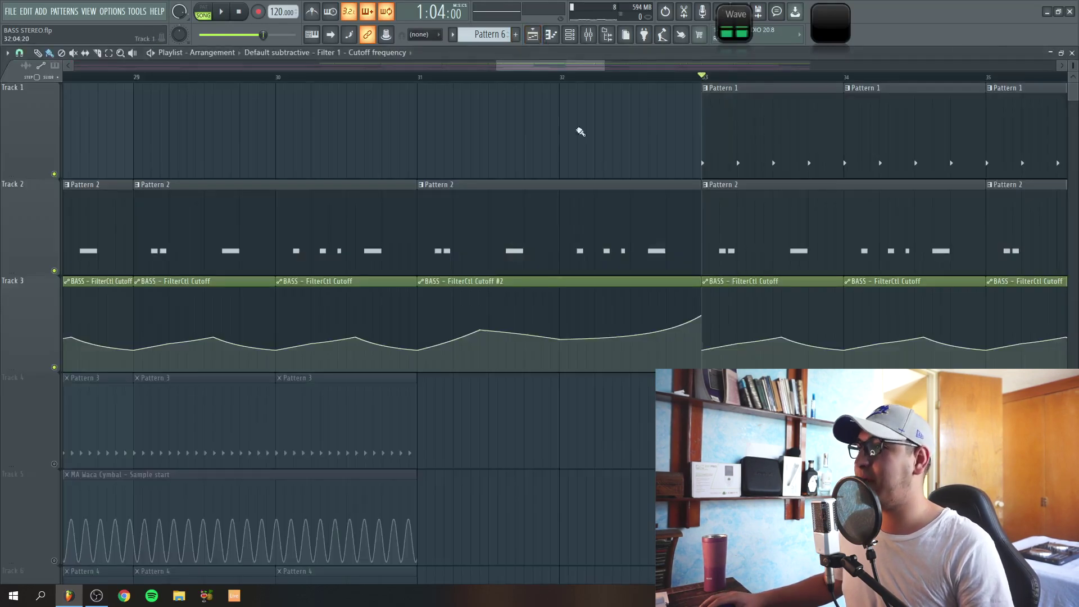
pyautogui.moveTo(417, 79); pyautogui.dragTo(701, 95)
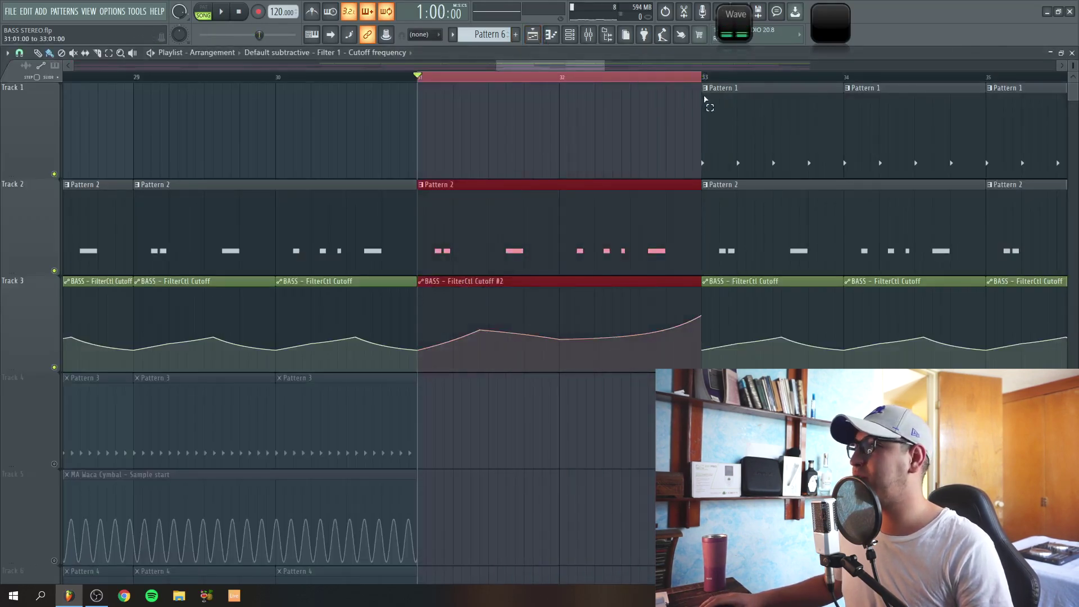
pyautogui.press('F9')
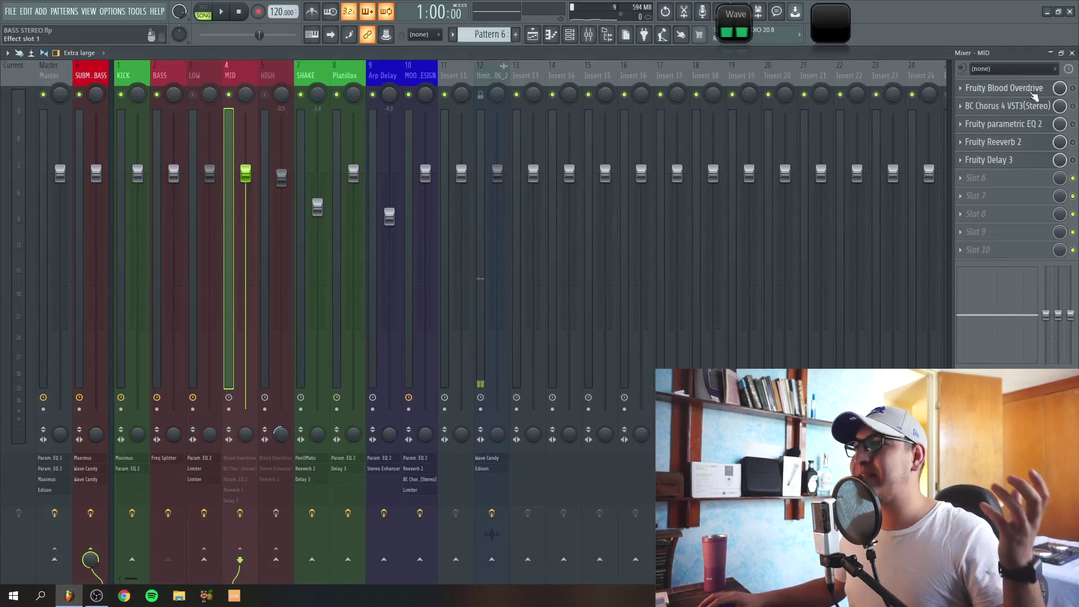
# Open Fruity Blood Overdrive on the MID track and compare it enabled and bypassed during playback.
pyautogui.click(1024, 93)
pyautogui.moveTo(170, 90); pyautogui.dragTo(211, 91)
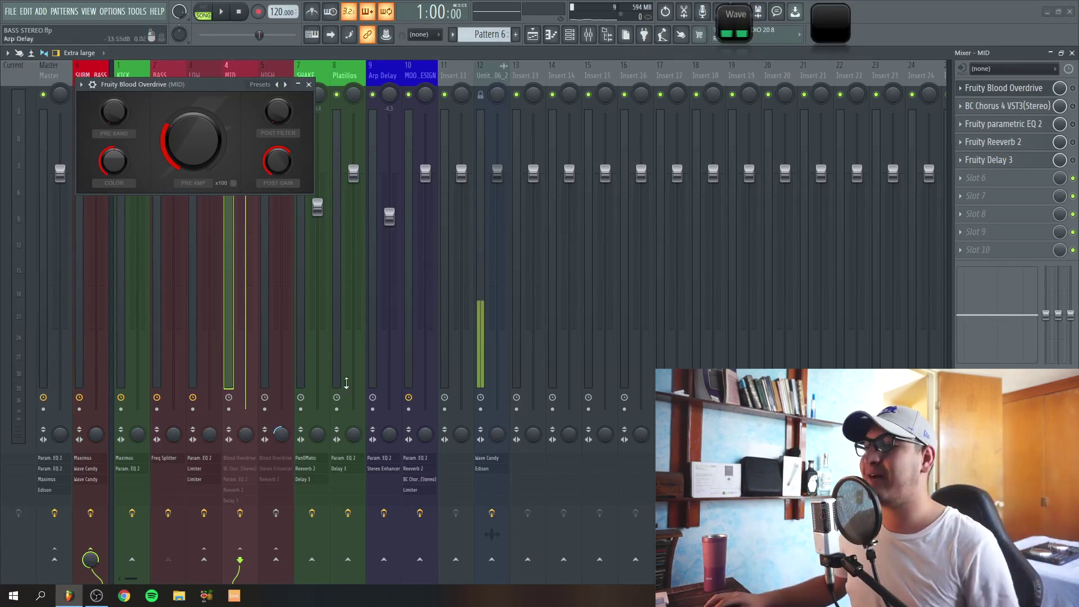
pyautogui.click(223, 14)
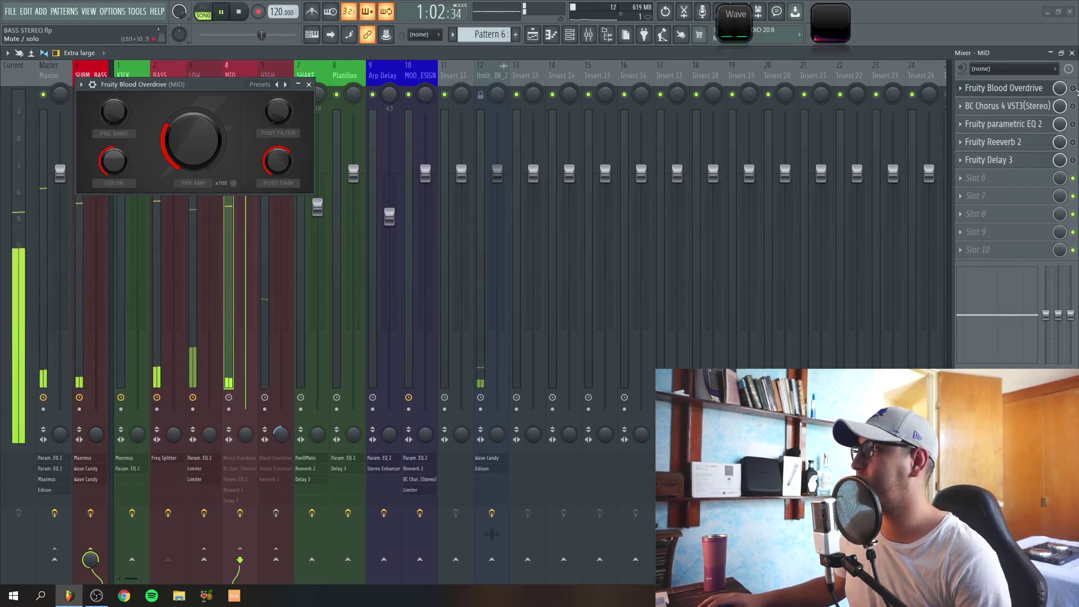
pyautogui.click(1072, 88)
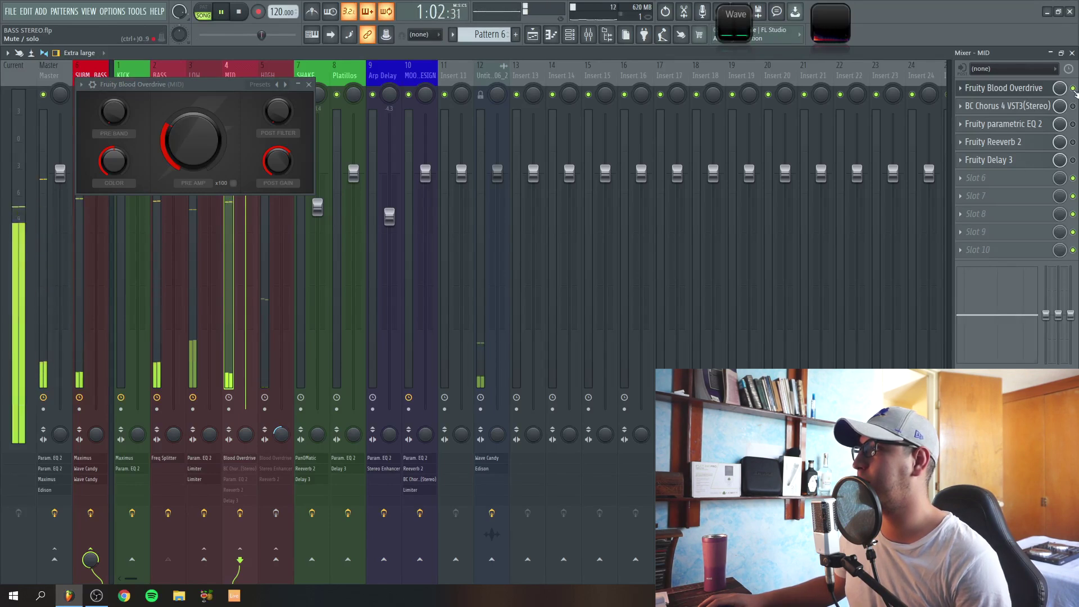
pyautogui.click(1073, 88)
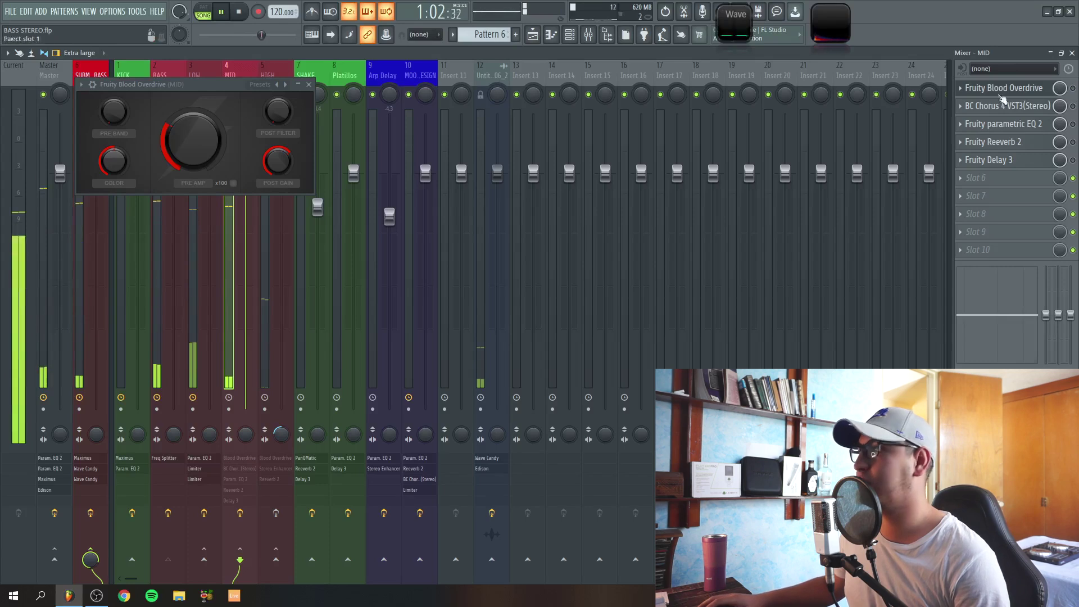
pyautogui.click(241, 12)
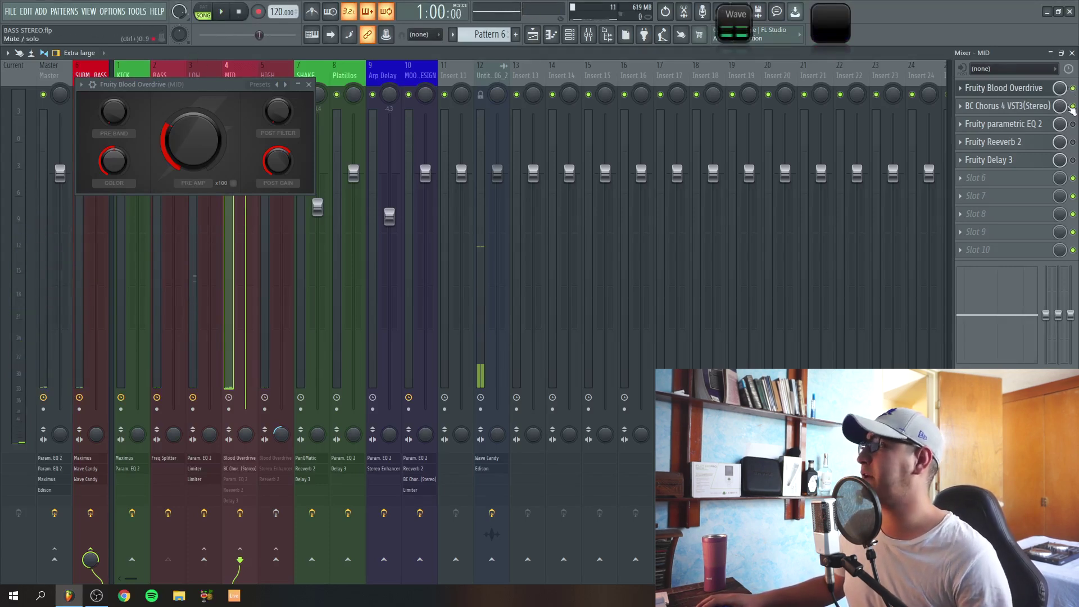
# Open BC Chorus 4 VST3 on the MID track and show the Wave Candy stereo vectorscope beside it.
pyautogui.click(1031, 107)
pyautogui.moveTo(253, 275); pyautogui.dragTo(229, 203)
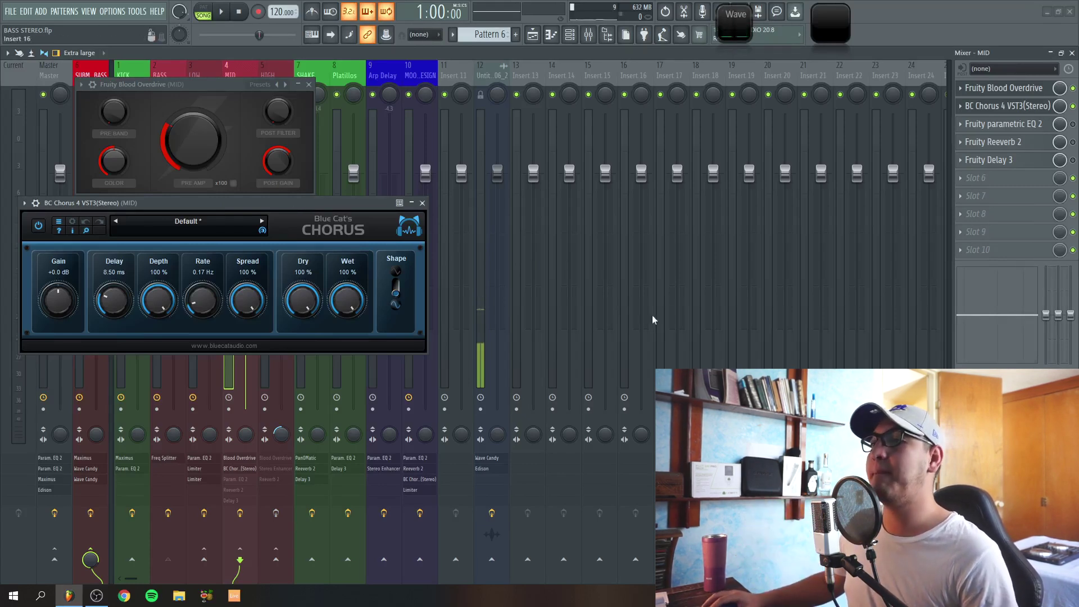
pyautogui.click(837, 18)
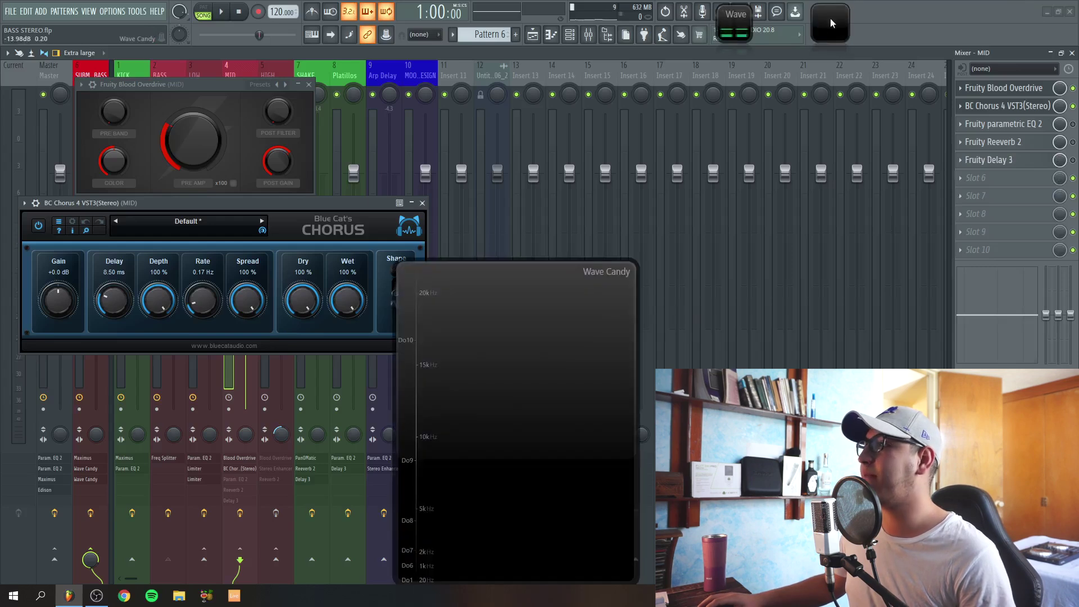
pyautogui.click(820, 24)
pyautogui.click(523, 341)
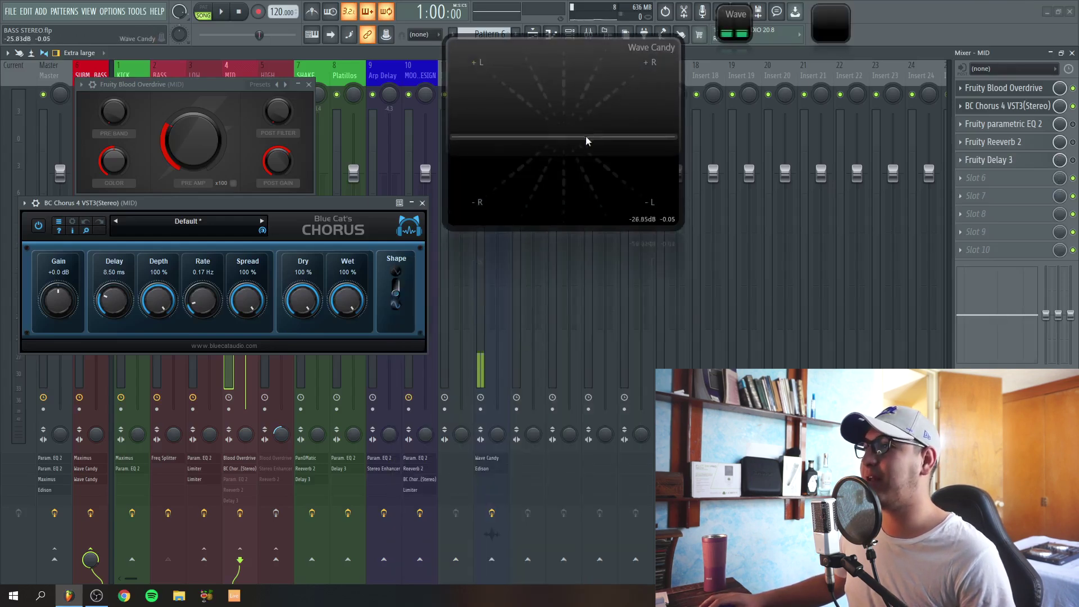
pyautogui.click(584, 135)
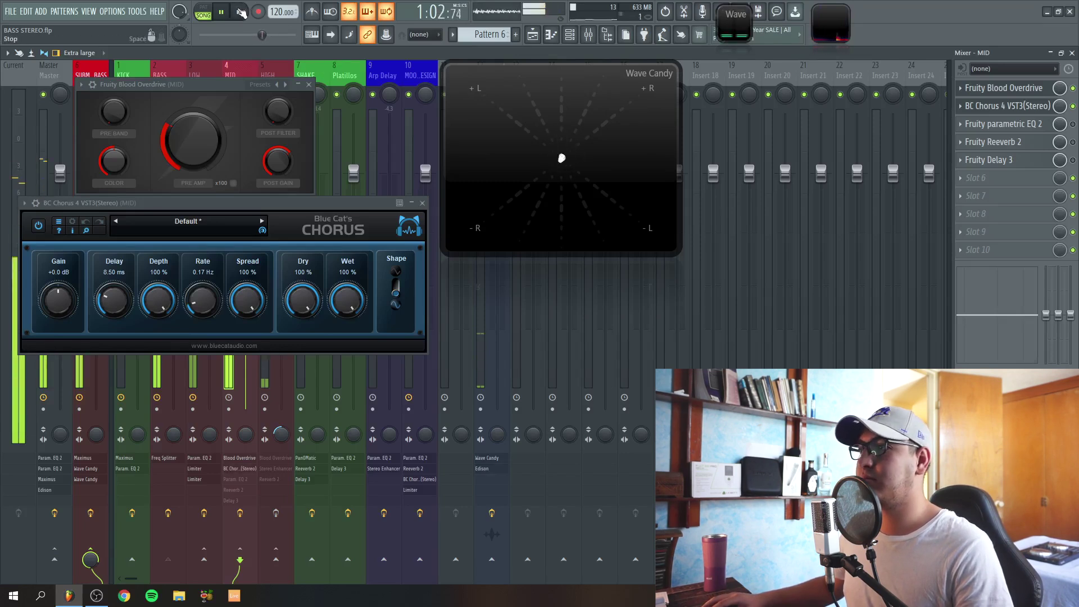
# Close the Fruity Blood Overdrive and BC Chorus windows and audition the MID band together with the unmuted LOW track.
pyautogui.rightClick(205, 84)
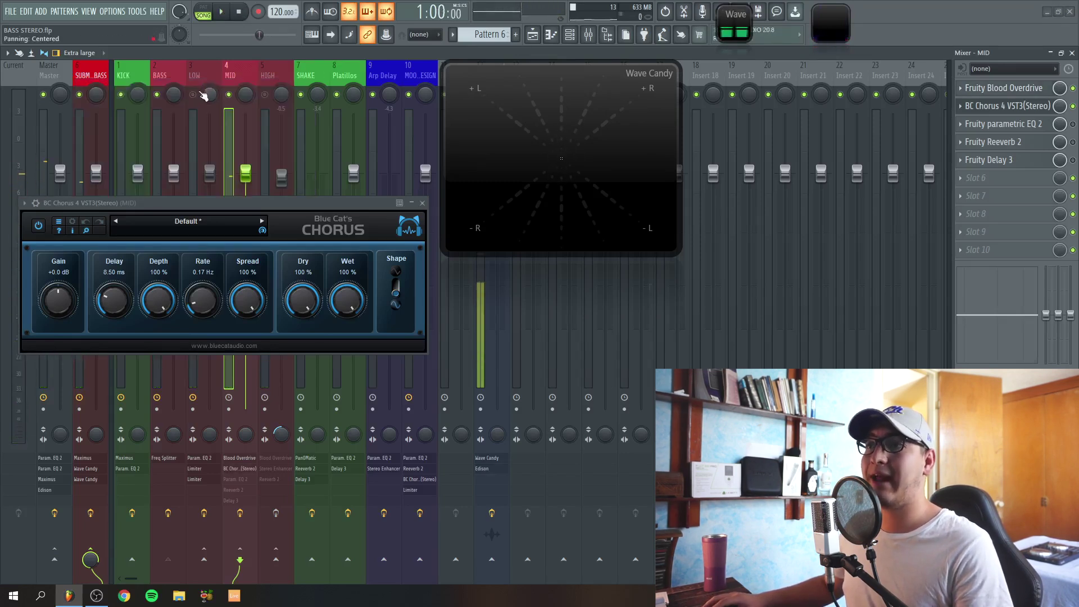
pyautogui.rightClick(265, 205)
pyautogui.click(220, 11)
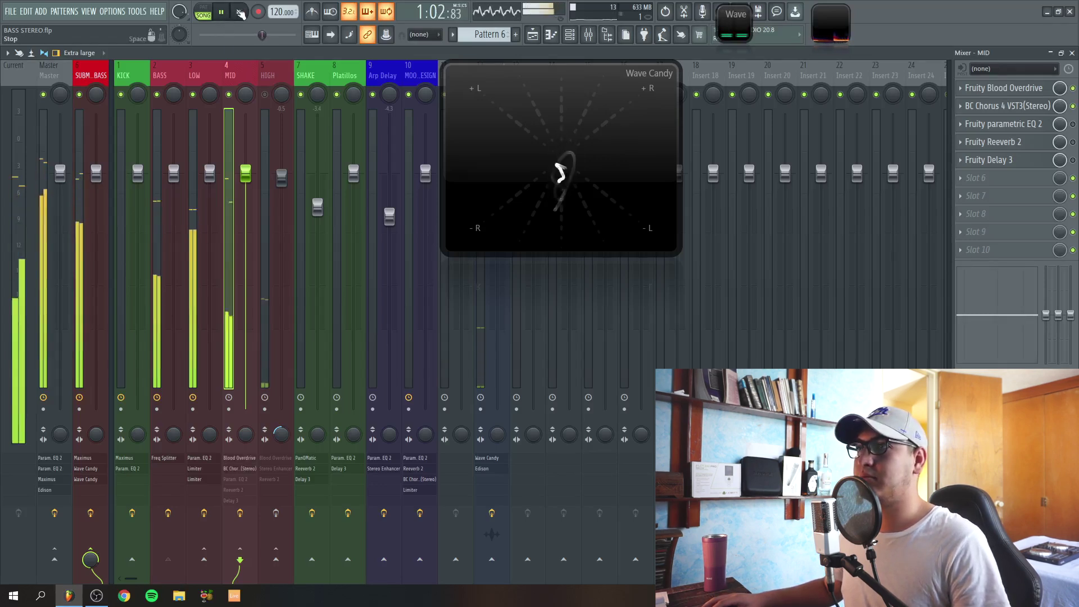
pyautogui.click(240, 14)
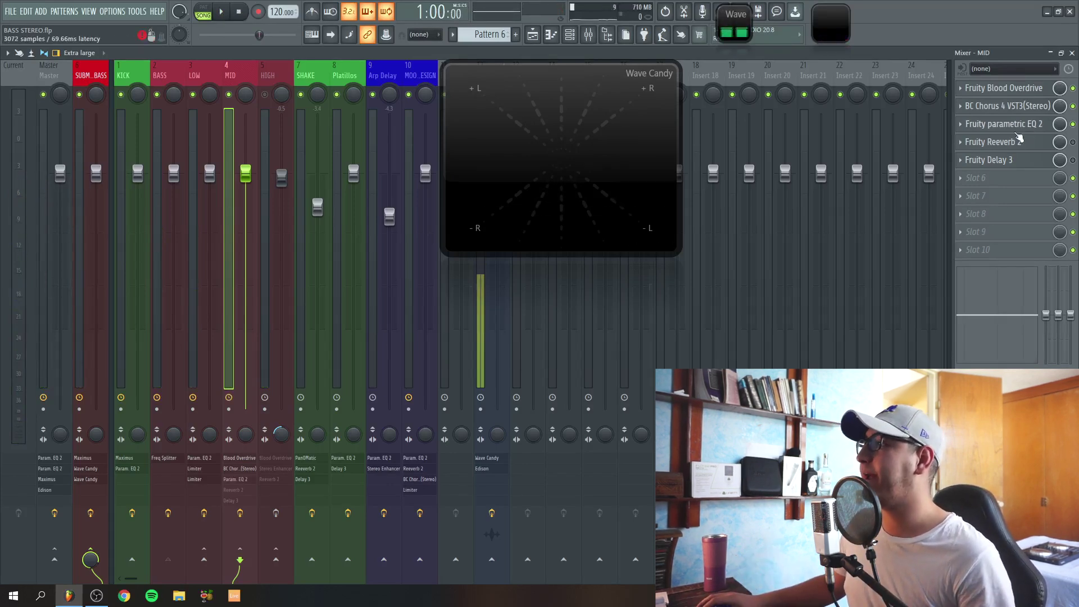
# Enable and audition Fruity parametric EQ 2 and Fruity Reeverb 2 in turn on the MID track, leaving only the reverb window open.
pyautogui.click(1005, 124)
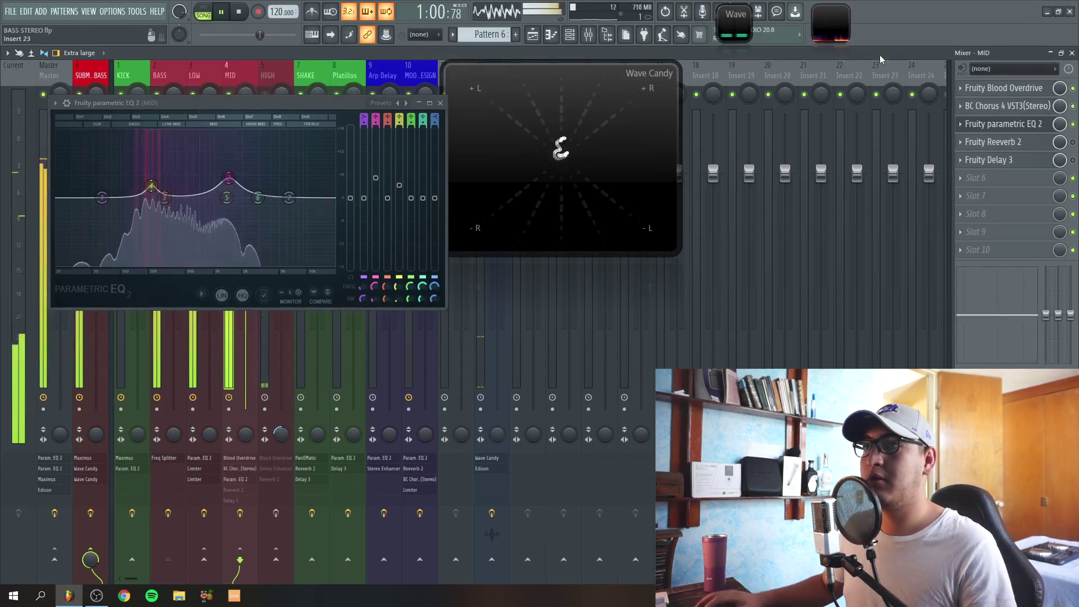
pyautogui.click(241, 13)
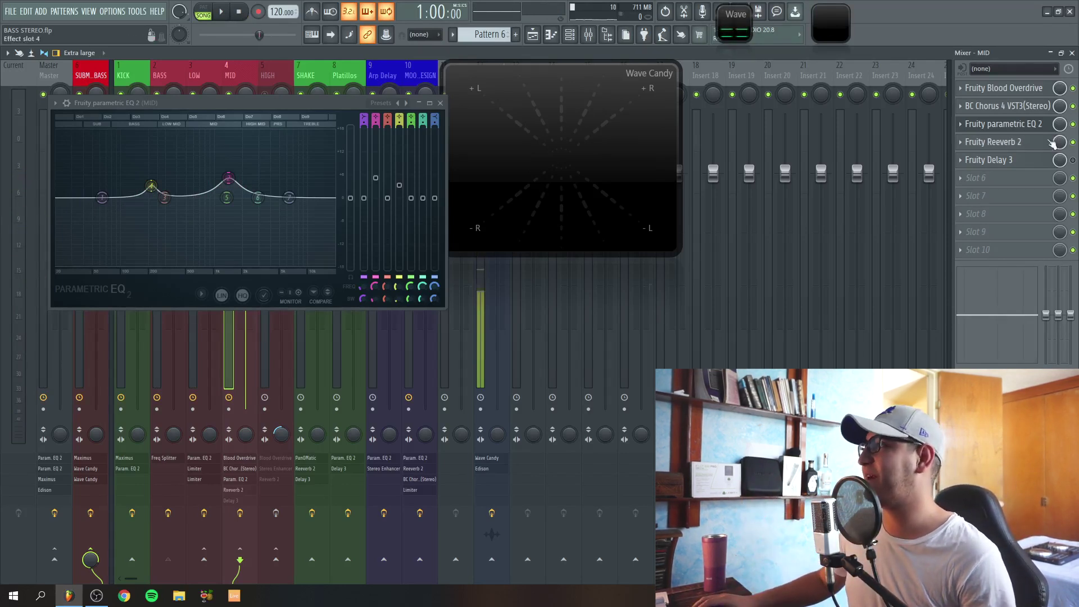
pyautogui.click(1051, 143)
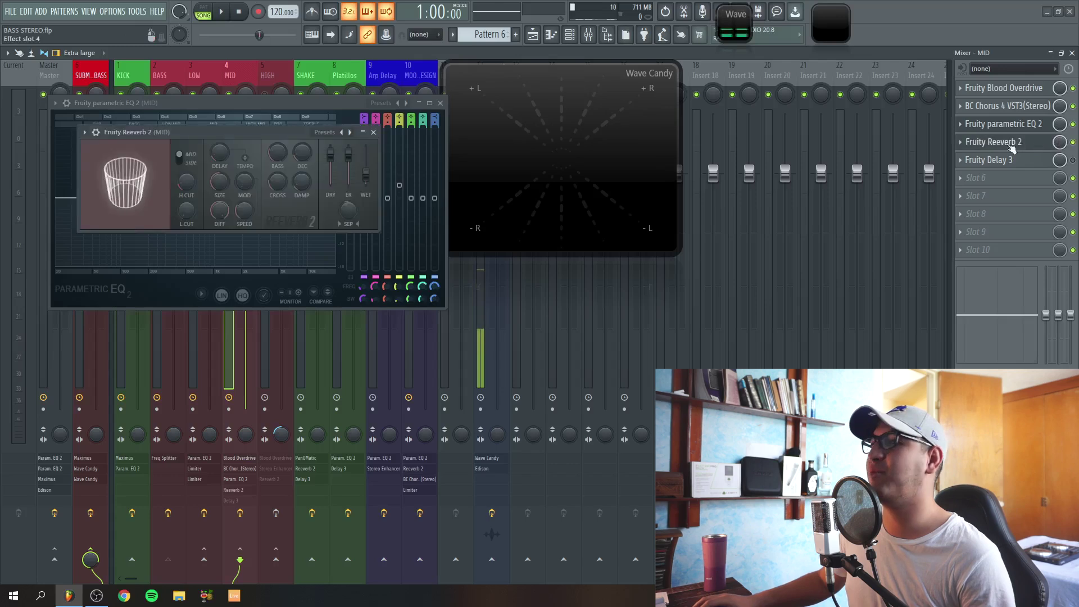
pyautogui.click(443, 109)
pyautogui.click(440, 103)
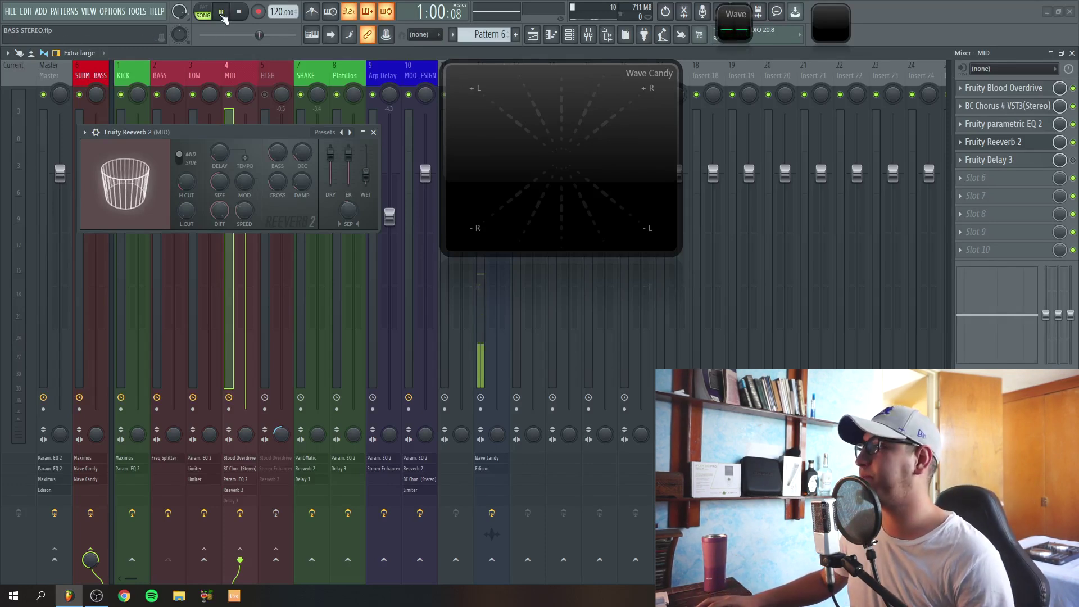
pyautogui.click(223, 17)
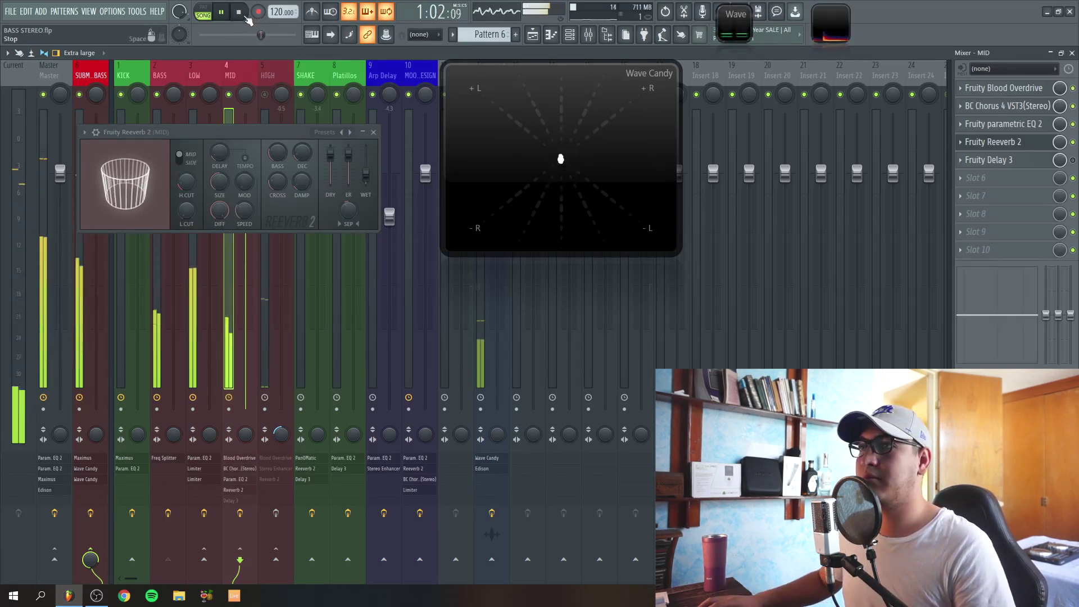
pyautogui.click(248, 17)
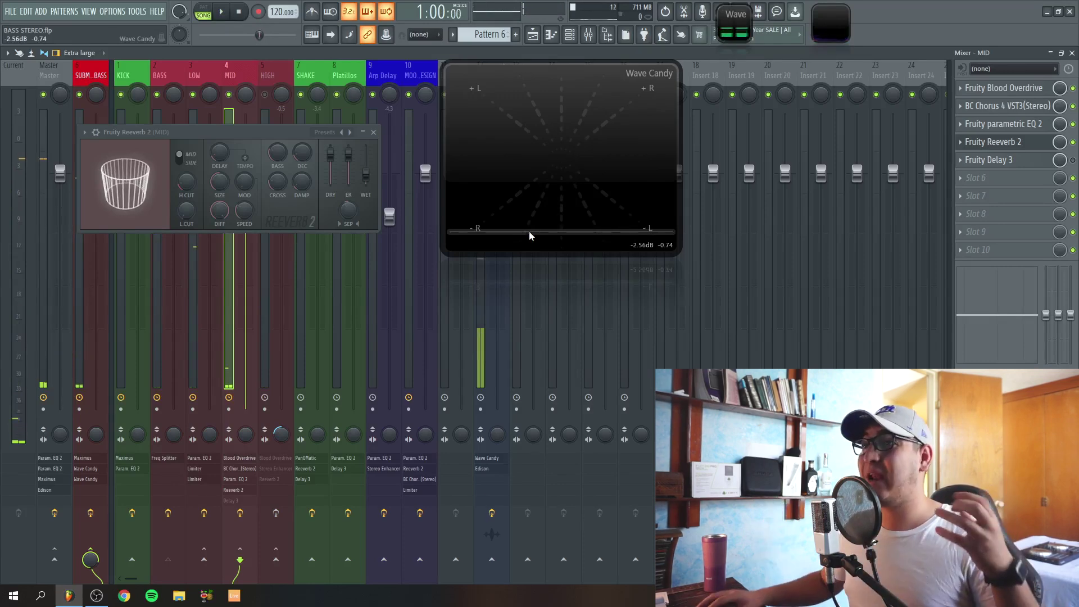
# Move the playlist playback position to bar 33 and audition the LOW and MID bands with the kick.
pyautogui.click(532, 36)
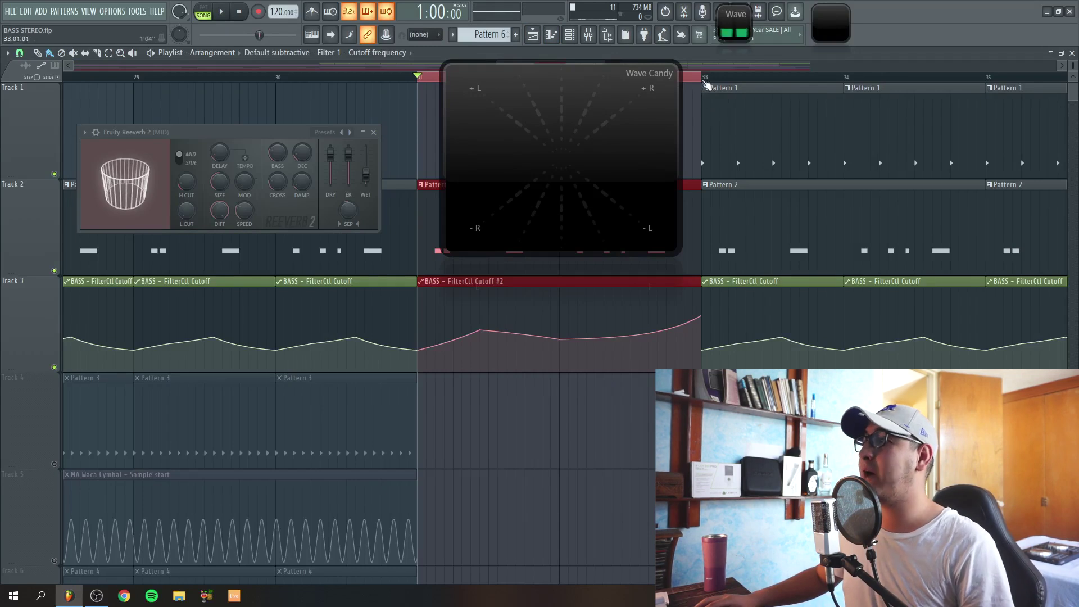
pyautogui.keyDown('ctrl'); pyautogui.click(704, 81); pyautogui.keyUp('ctrl')
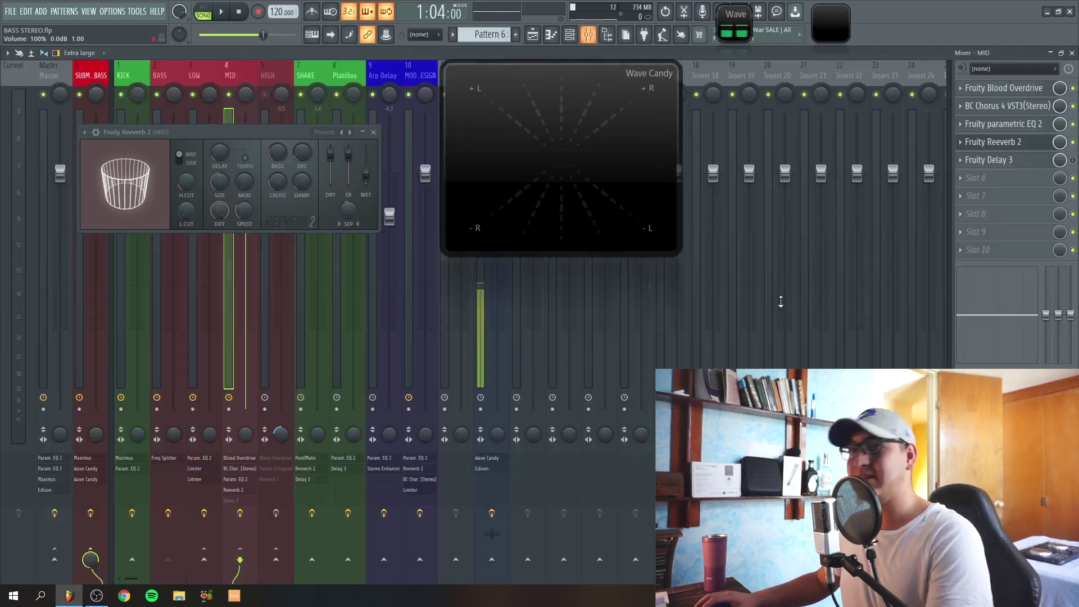
pyautogui.press('F9')
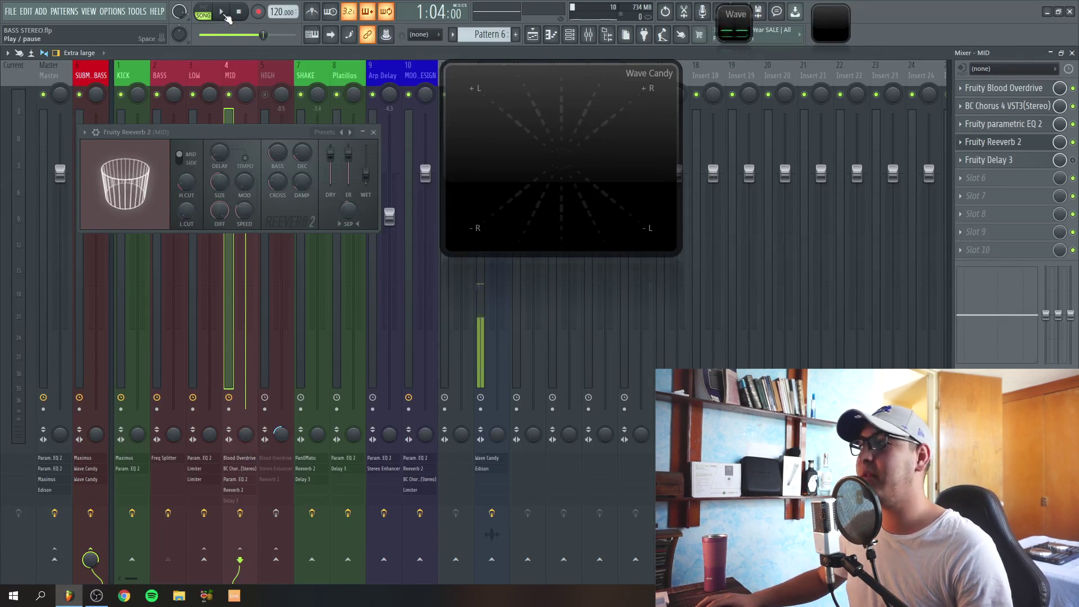
pyautogui.click(224, 13)
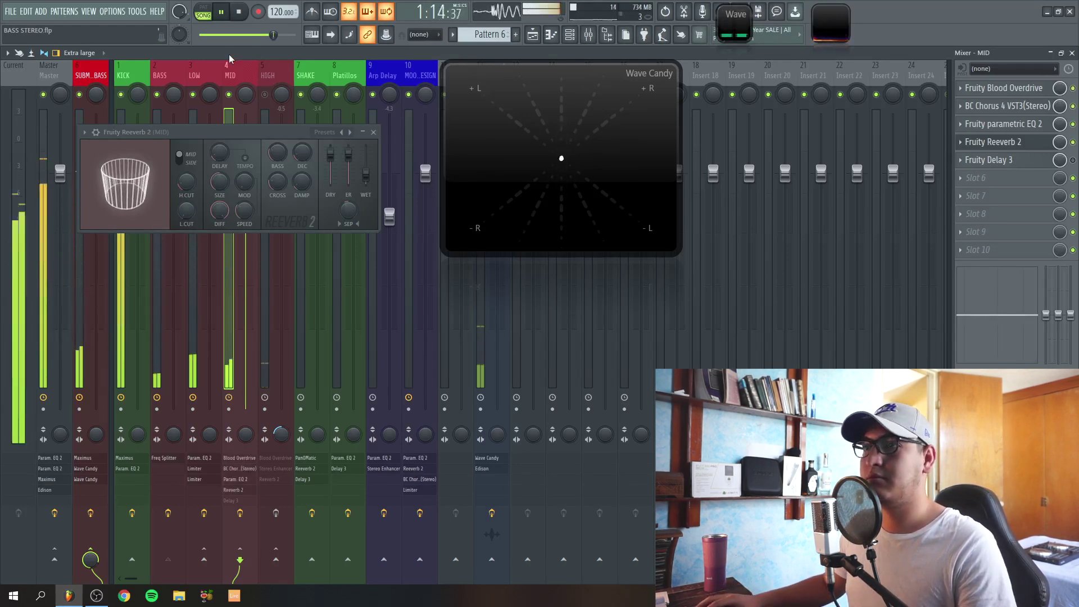
pyautogui.click(241, 14)
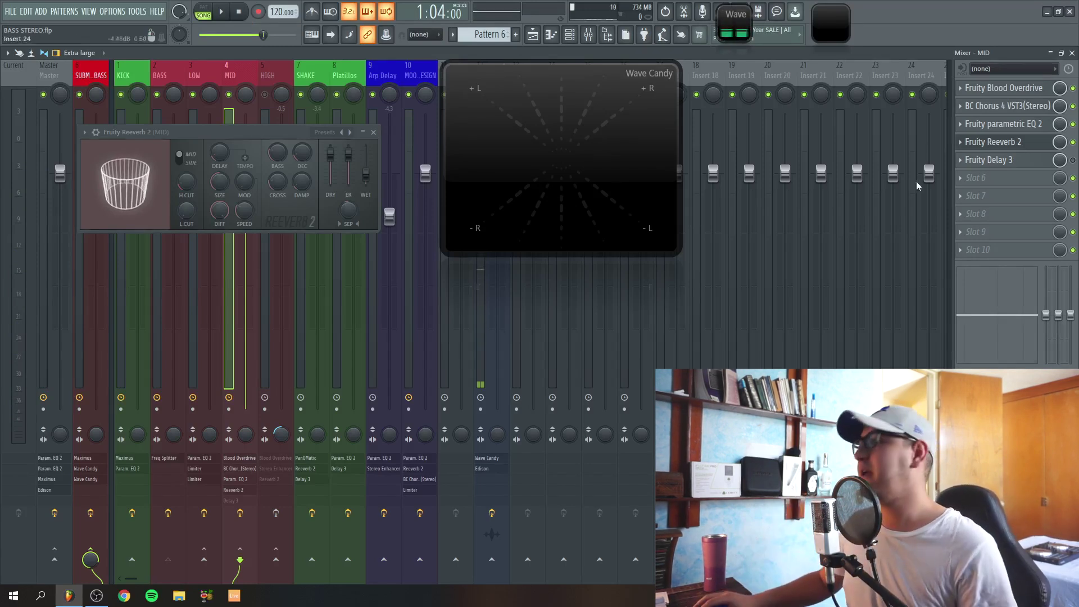
# Enable and open Fruity Delay 3 on the MID track, moving its window higher to show its settings.
pyautogui.click(997, 161)
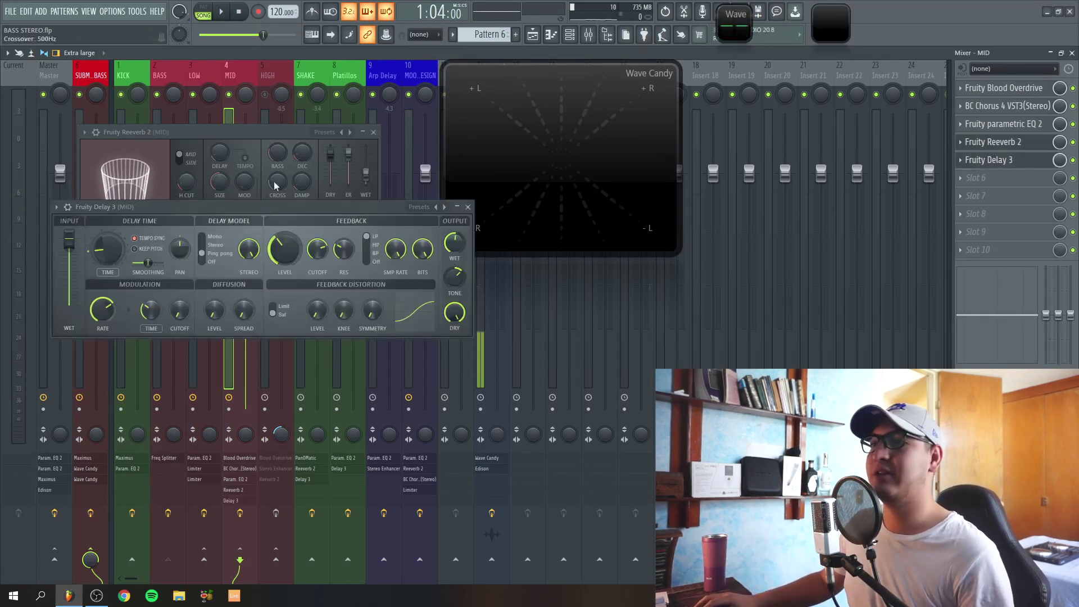
pyautogui.moveTo(257, 207); pyautogui.dragTo(239, 139)
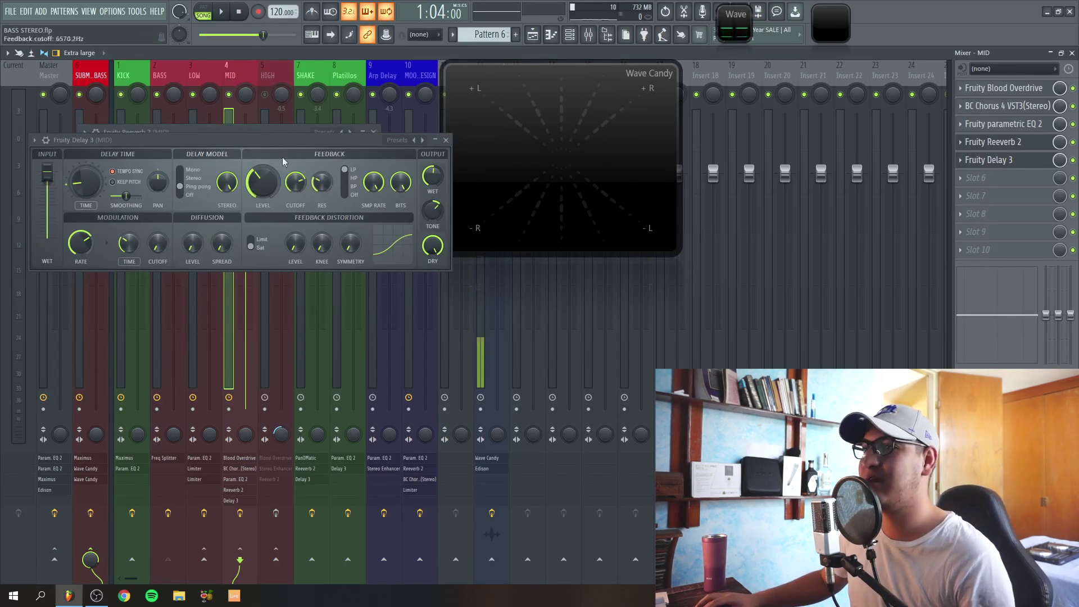
# Audition the LOW and MID bands with Fruity Delay 3 active on the MID track, and close the delay window.
pyautogui.moveTo(273, 145); pyautogui.dragTo(272, 140)
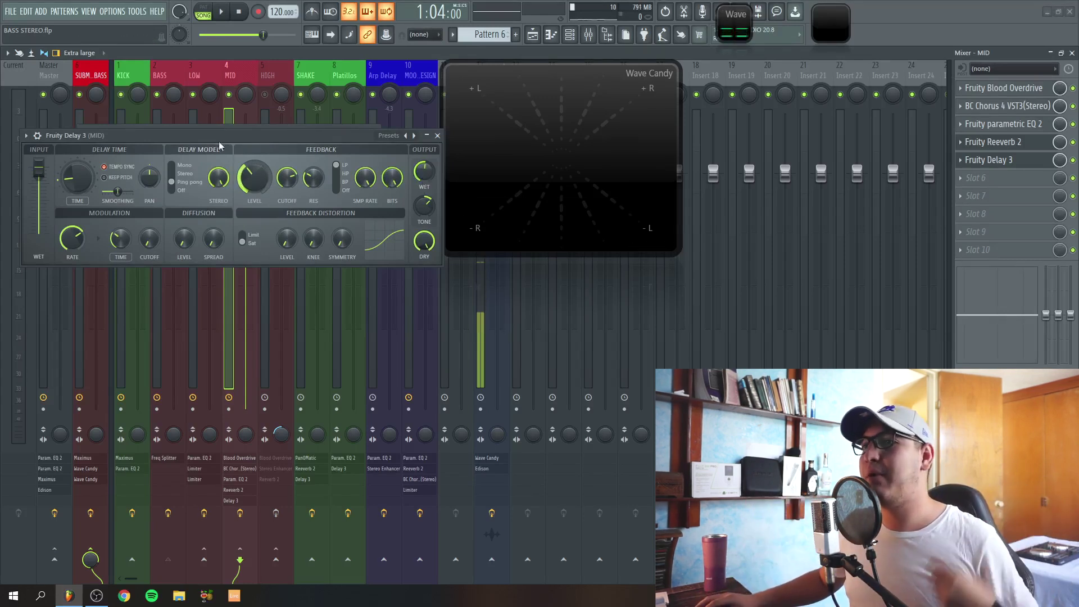
pyautogui.moveTo(219, 145); pyautogui.dragTo(209, 140)
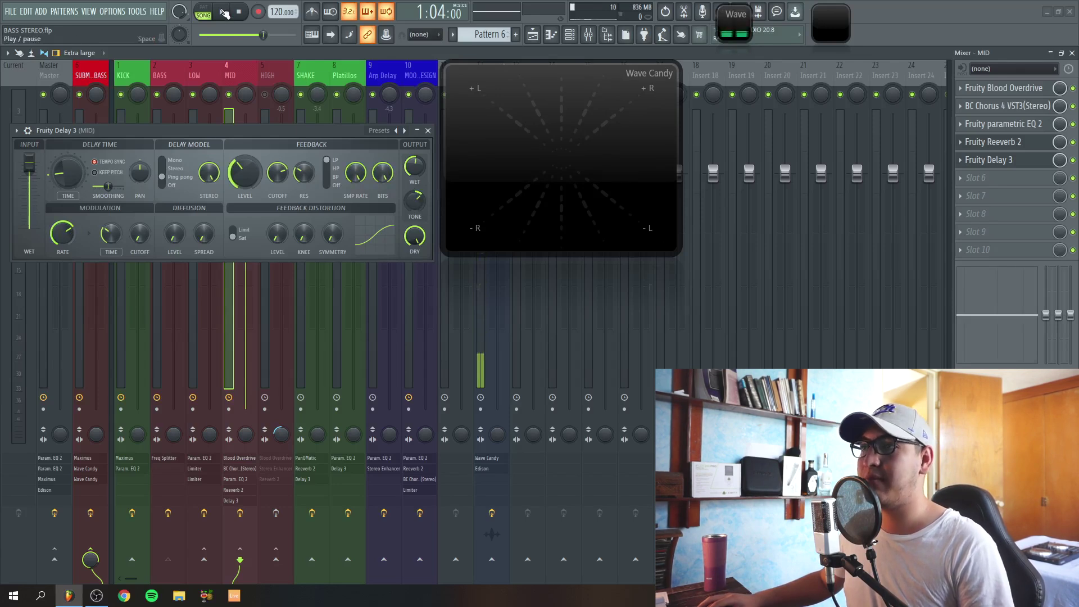
pyautogui.click(224, 12)
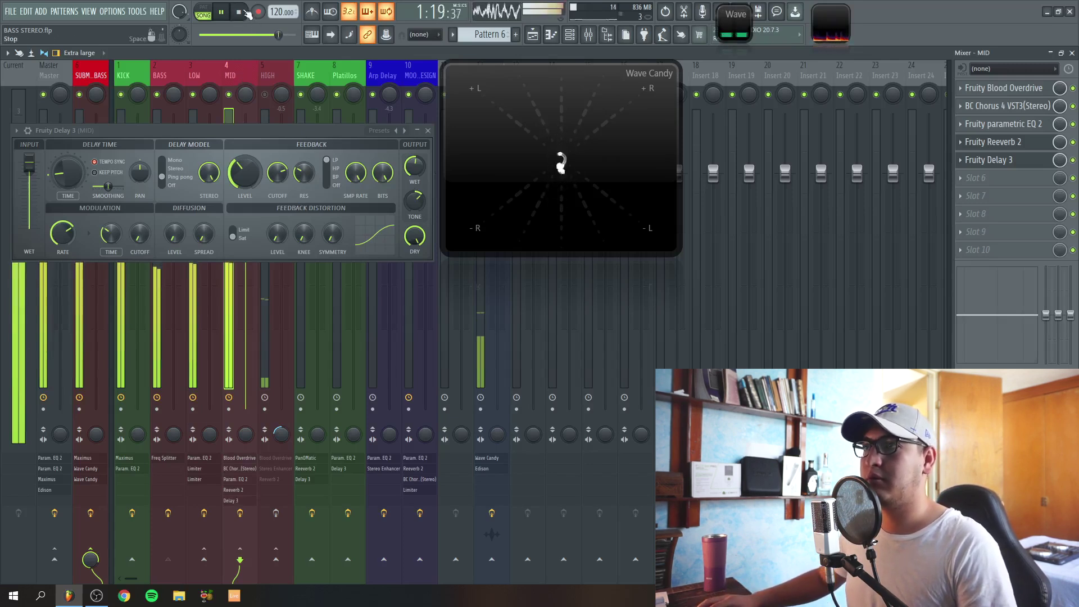
pyautogui.click(245, 12)
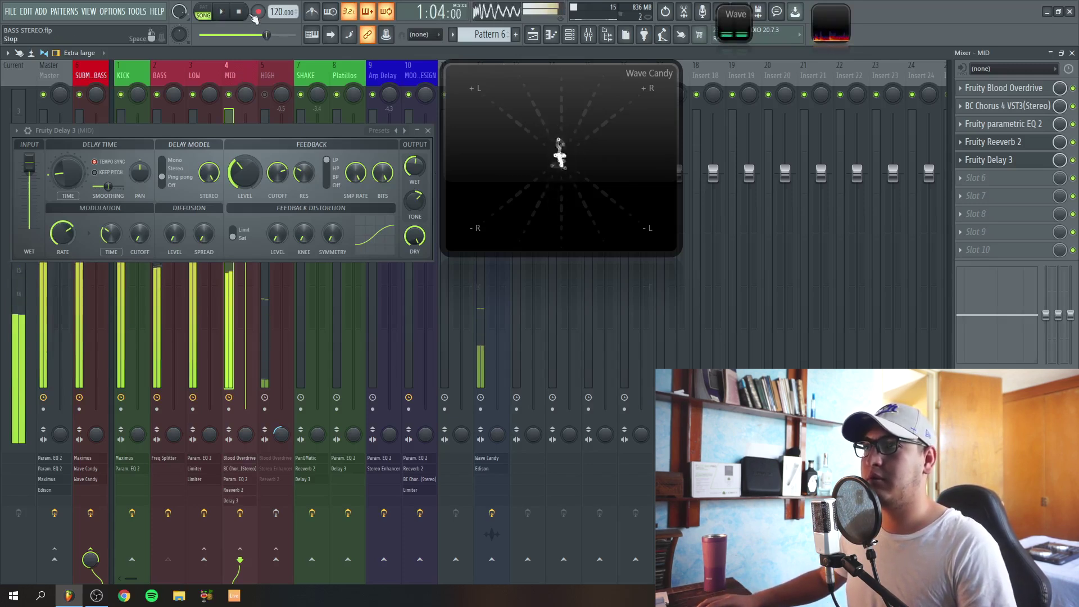
pyautogui.click(428, 131)
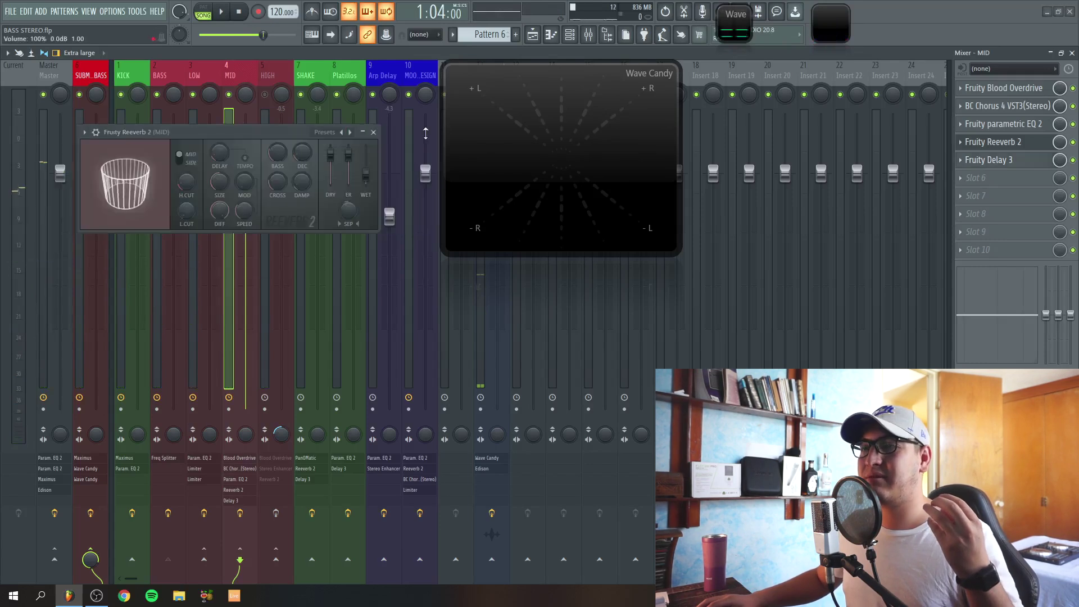
# Close Fruity Reeverb 2 and compare playback of the LOW and MID tracks with their effects bypassed and re-enabled.
pyautogui.click(204, 512)
pyautogui.click(240, 512)
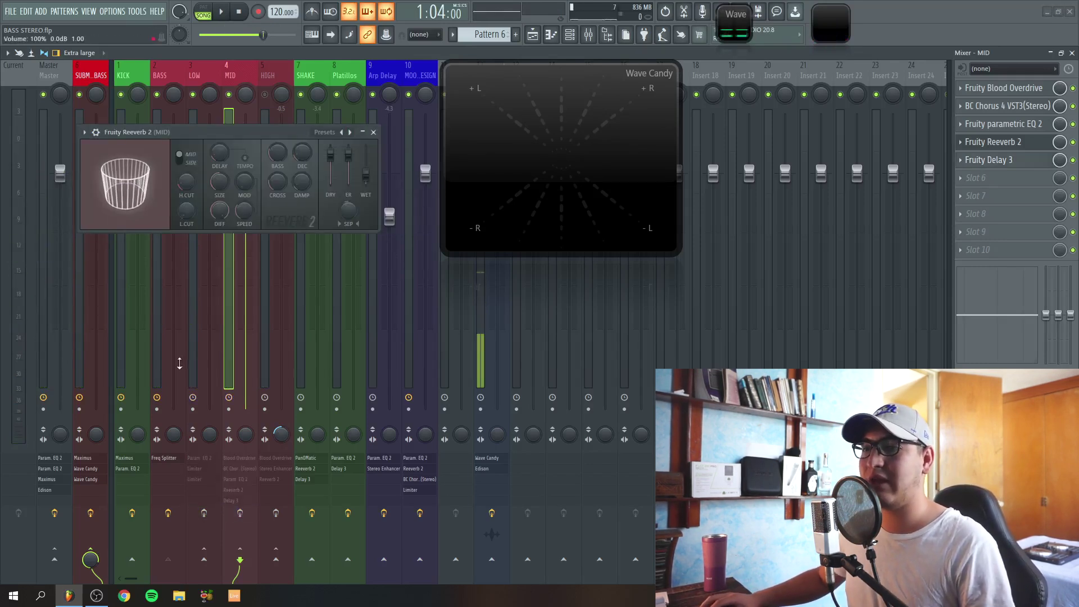
pyautogui.click(202, 343)
pyautogui.click(227, 328)
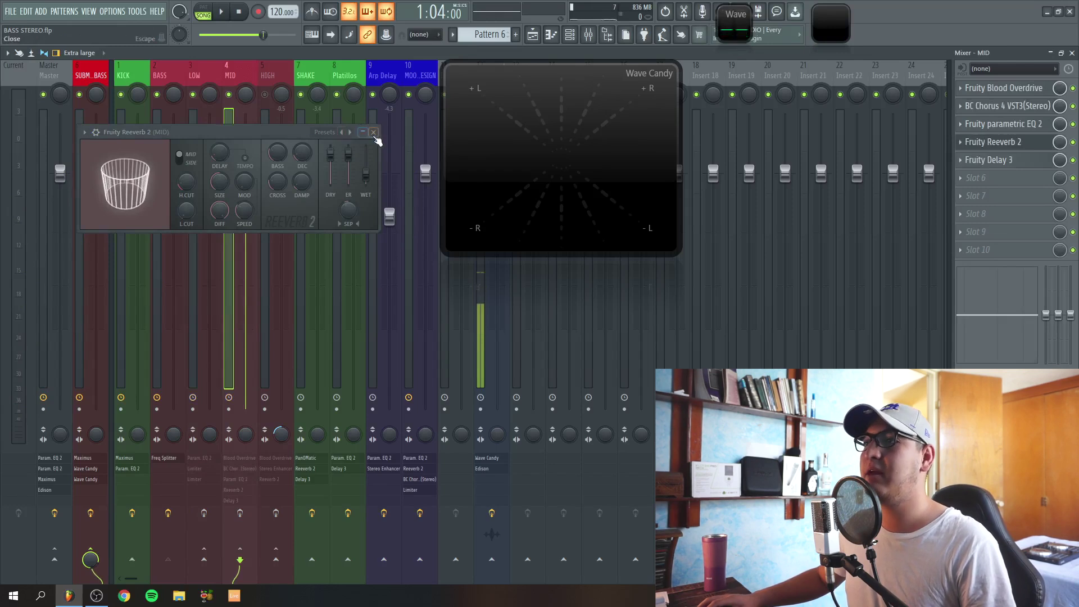
pyautogui.click(373, 132)
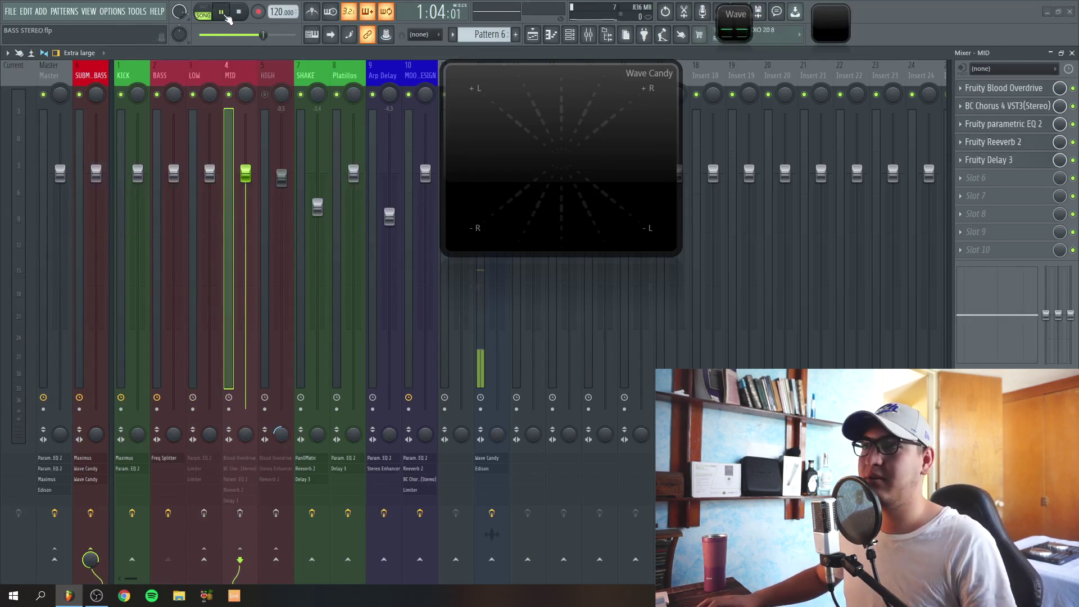
pyautogui.click(223, 12)
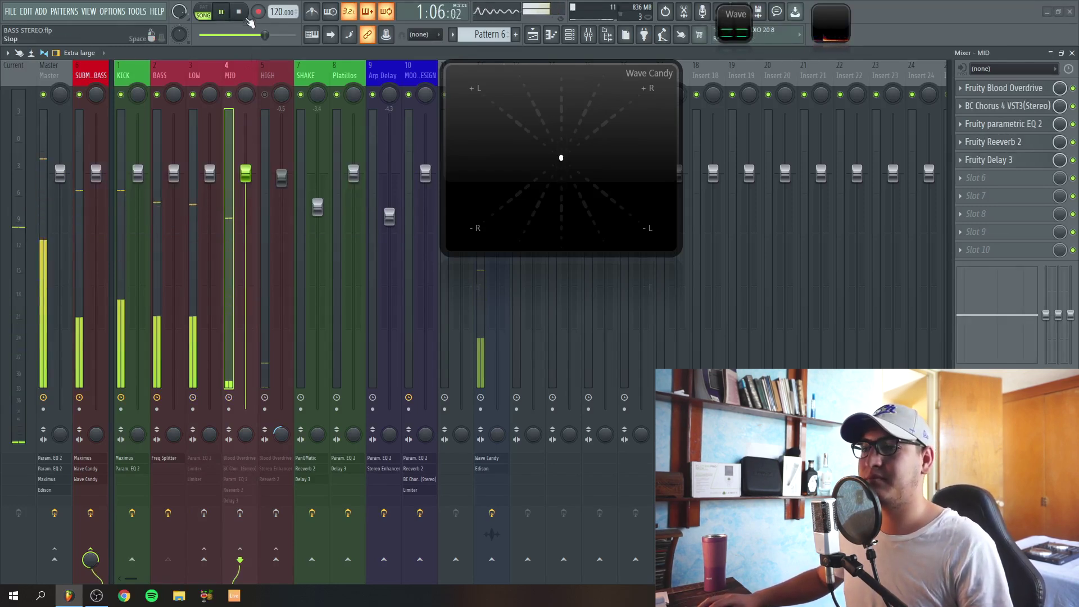
pyautogui.press('space')
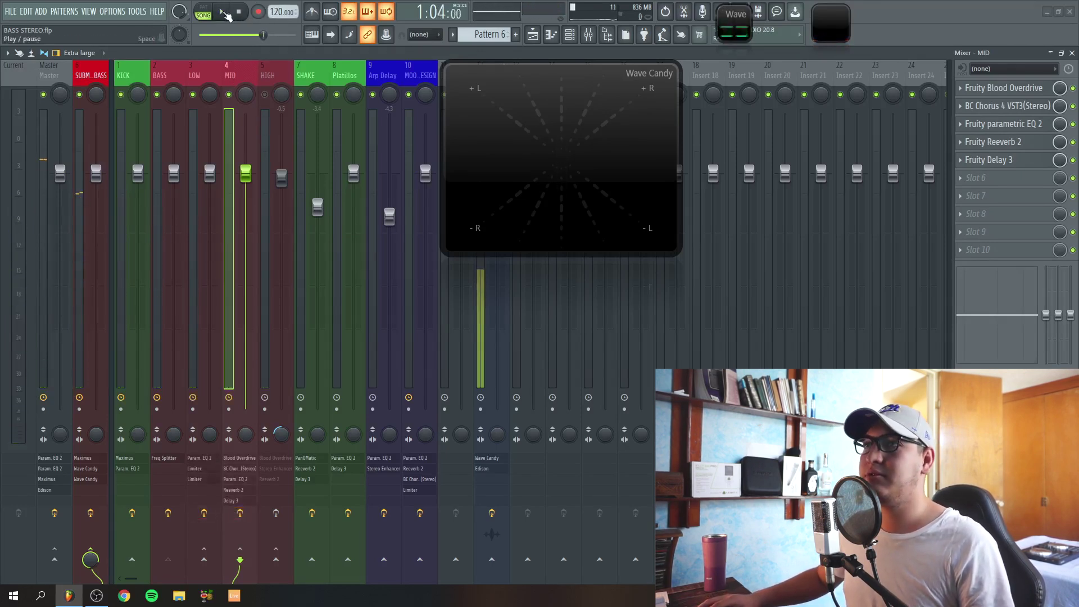
pyautogui.click(224, 13)
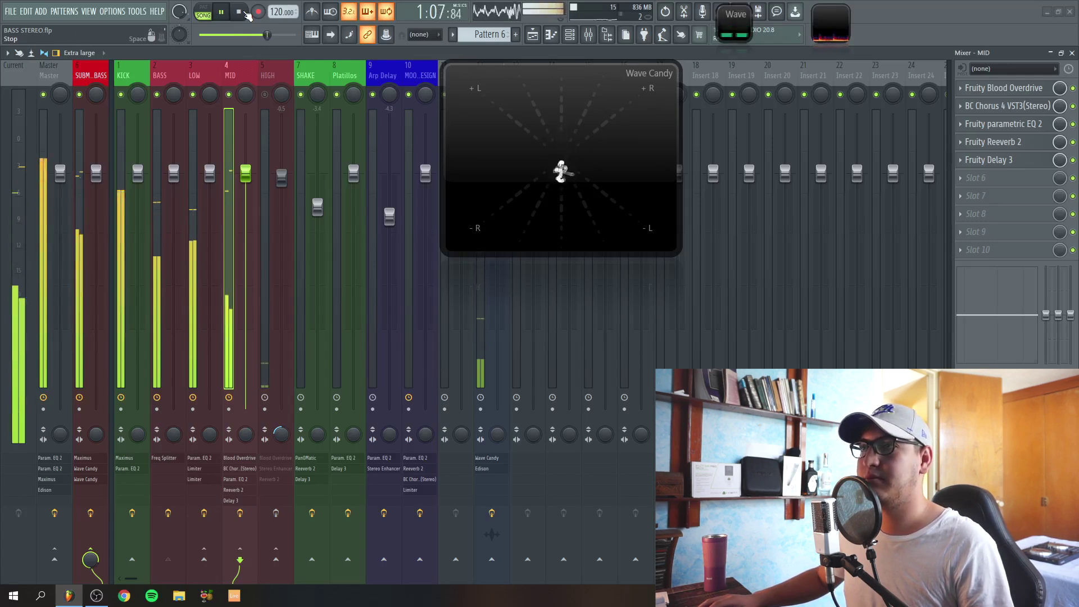
pyautogui.click(245, 12)
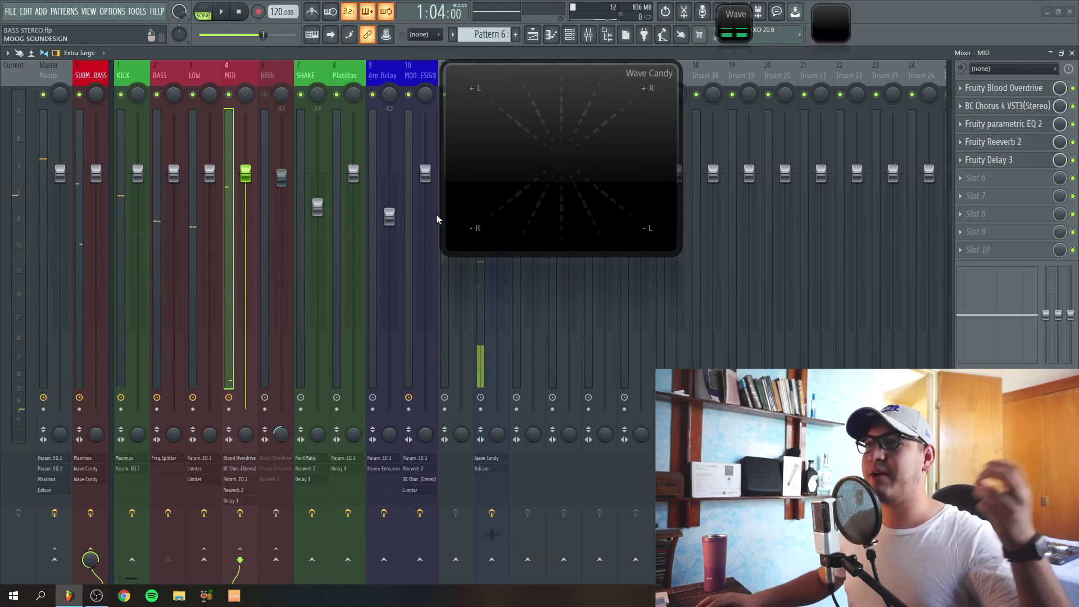
# Unmute the HIGH track and select bars 31 and 32 in the playlist for looped playback, closing the Wave Candy display.
pyautogui.click(266, 95)
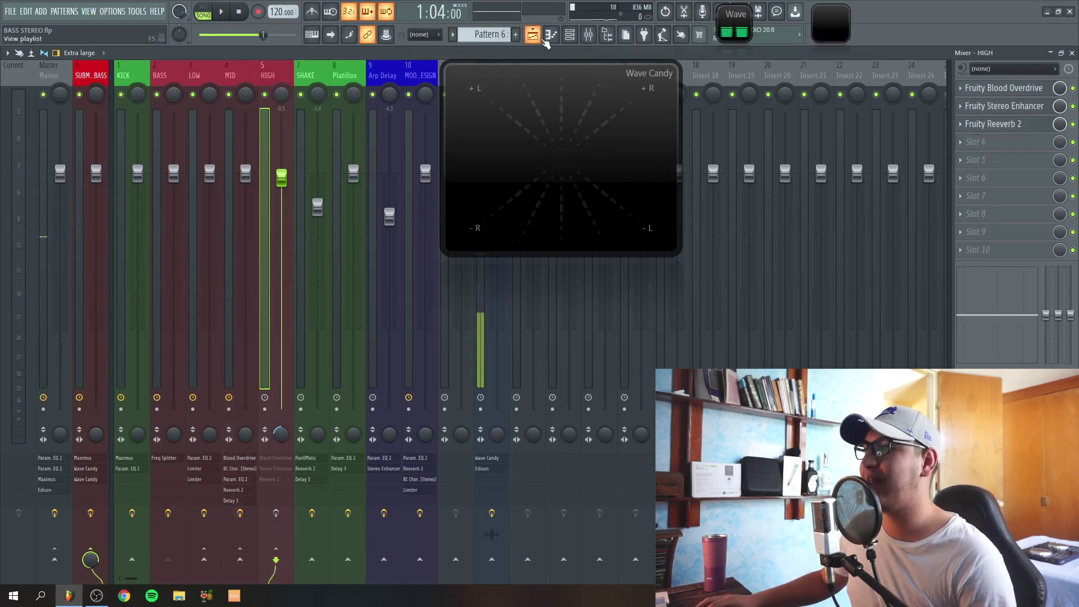
pyautogui.click(544, 40)
pyautogui.moveTo(545, 138); pyautogui.dragTo(390, 129)
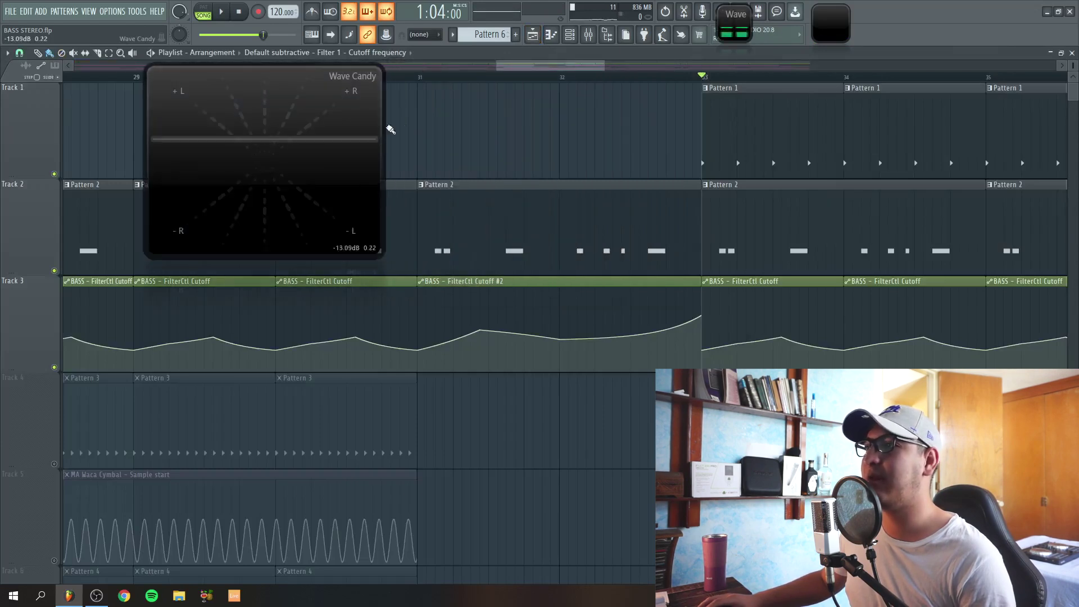
pyautogui.moveTo(422, 79); pyautogui.dragTo(684, 80)
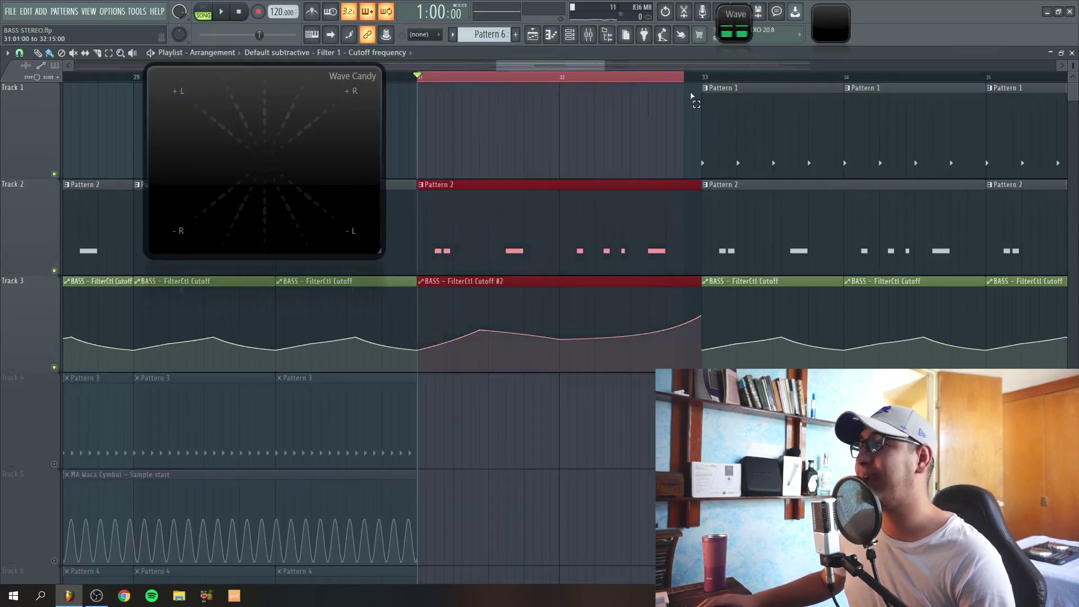
pyautogui.press('Escape')
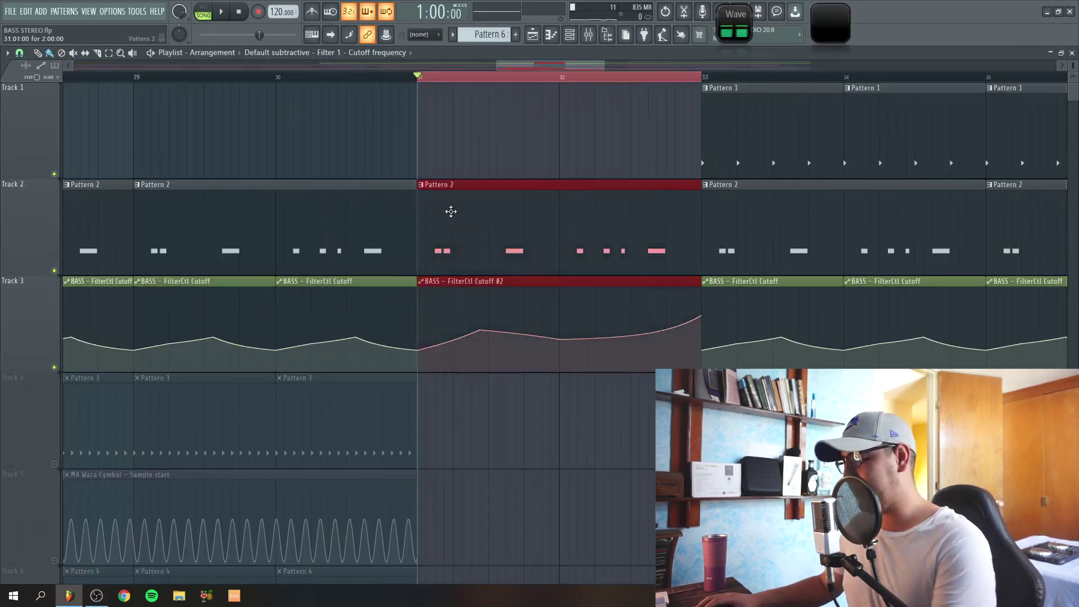
pyautogui.press('F9')
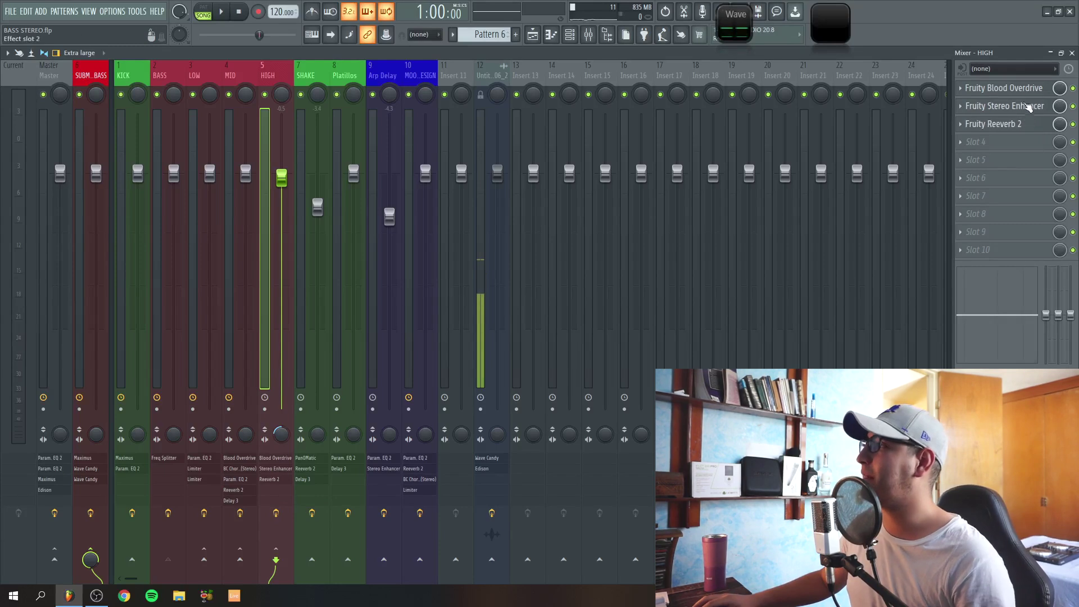
# Open Fruity Blood Overdrive and Fruity Stereo Enhancer on the HIGH track to show their settings.
pyautogui.click(1026, 95)
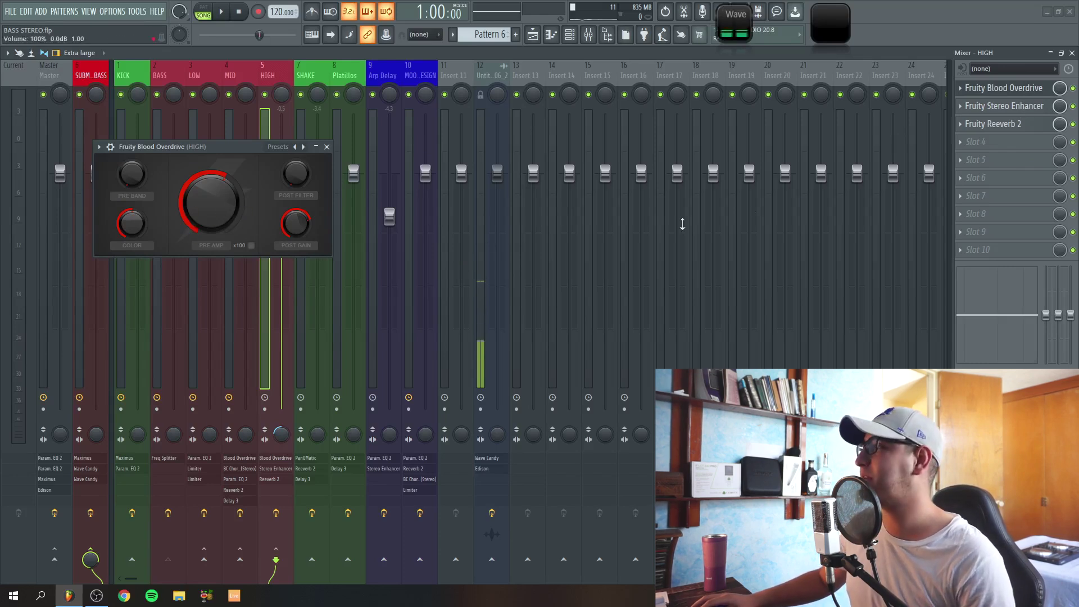
pyautogui.click(1004, 106)
pyautogui.moveTo(191, 272); pyautogui.dragTo(191, 174)
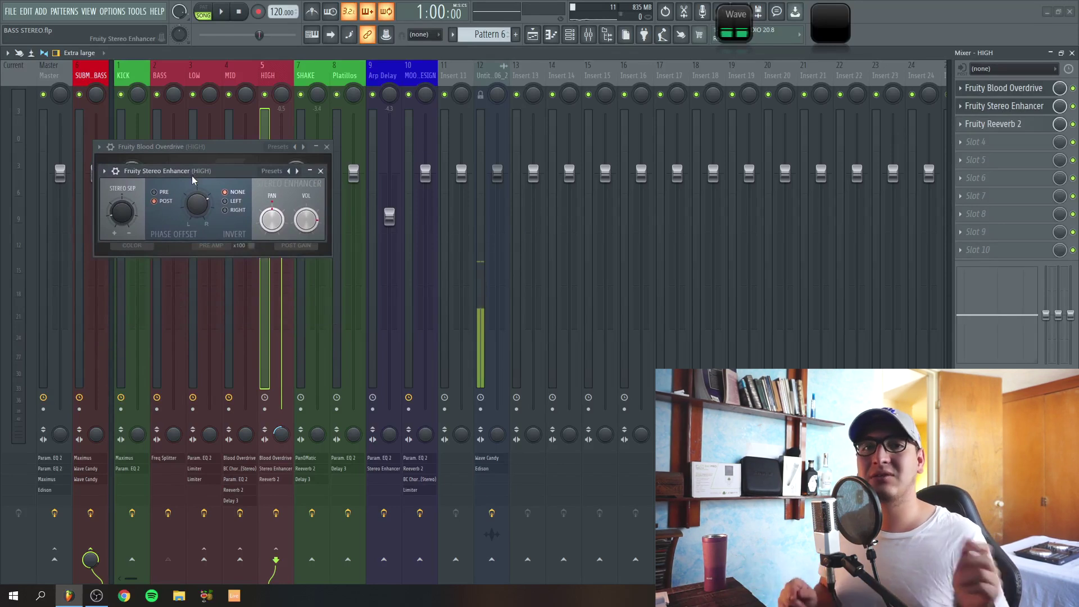
# View the Maximus settings on the Master track, close them and return to the HIGH track.
pyautogui.moveTo(60, 435); pyautogui.dragTo(60, 432)
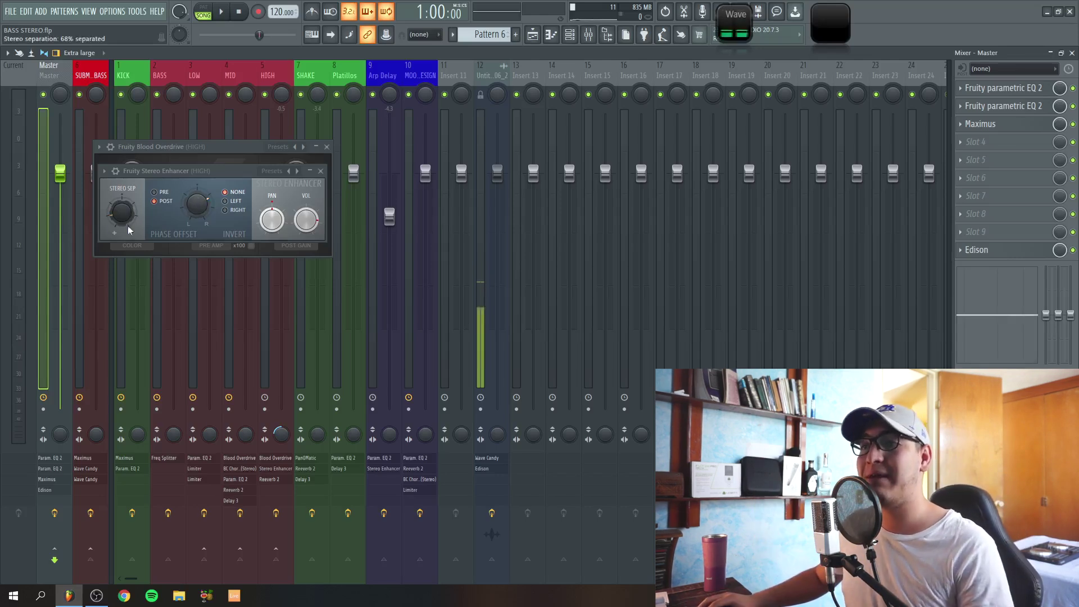
pyautogui.click(1026, 125)
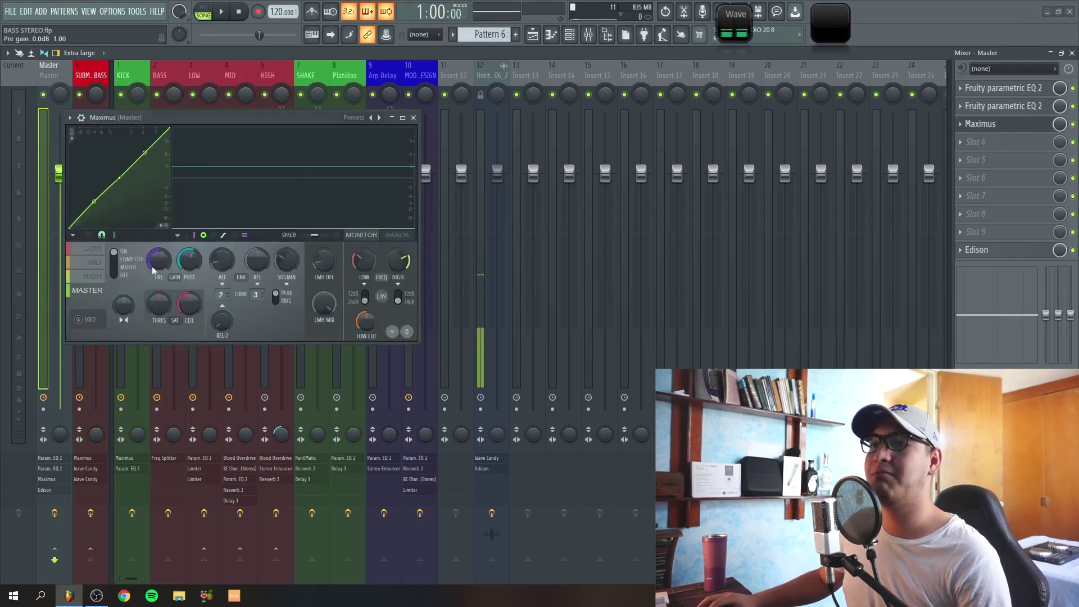
pyautogui.click(273, 87)
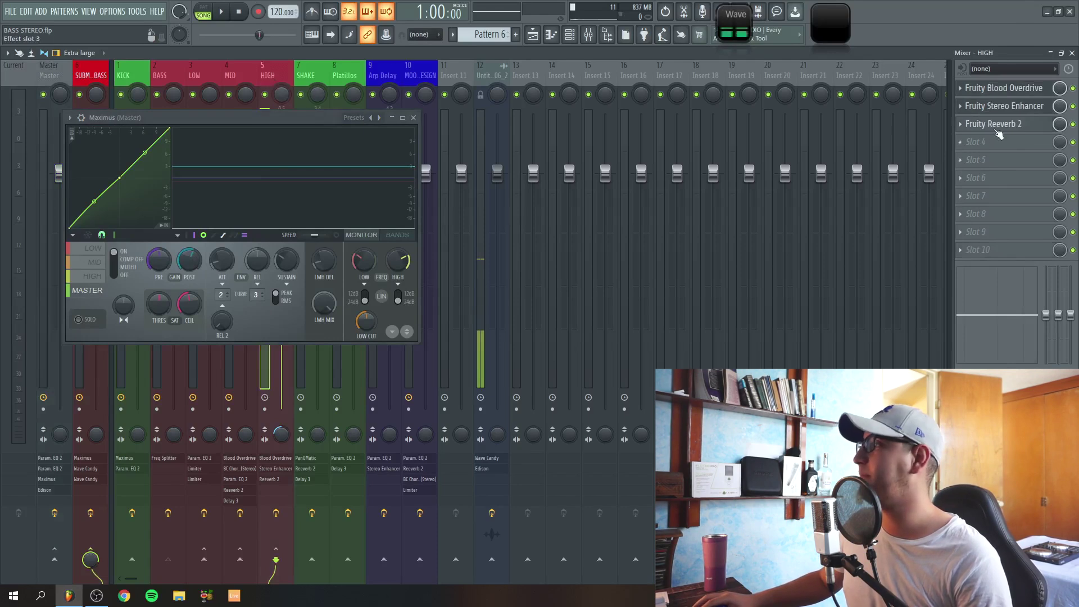
pyautogui.click(415, 118)
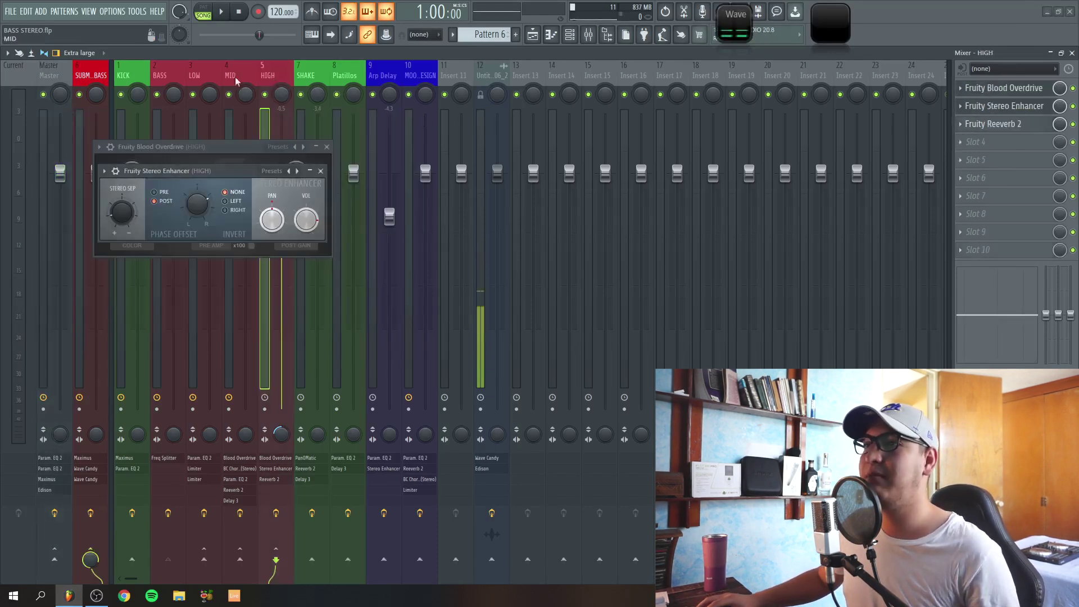
# Show the Fruity Reeverb 2 settings on the HIGH track and close all of the track's open effect windows.
pyautogui.click(980, 127)
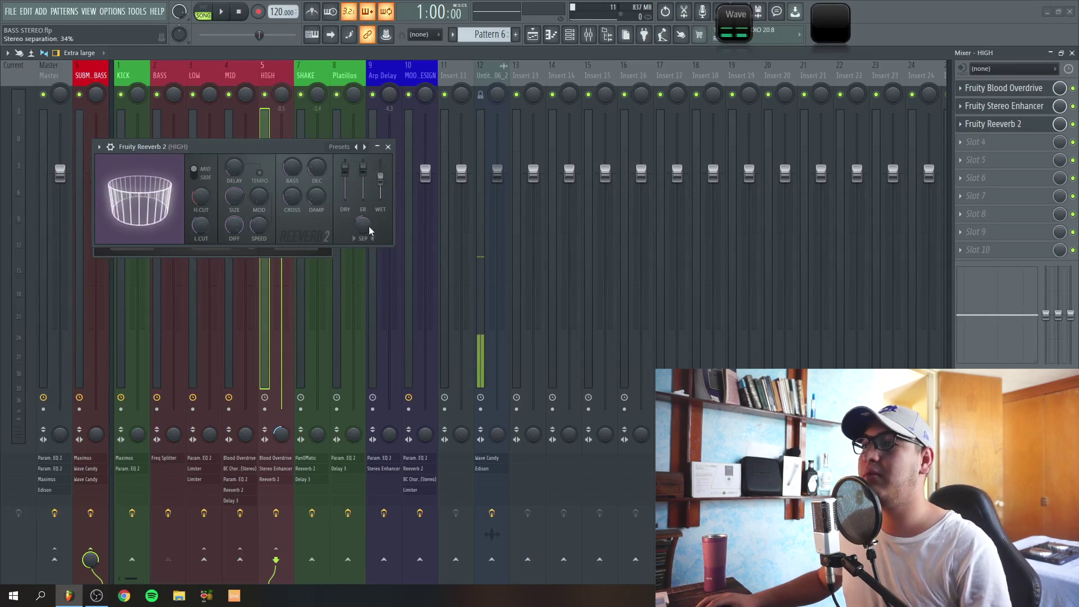
pyautogui.click(387, 147)
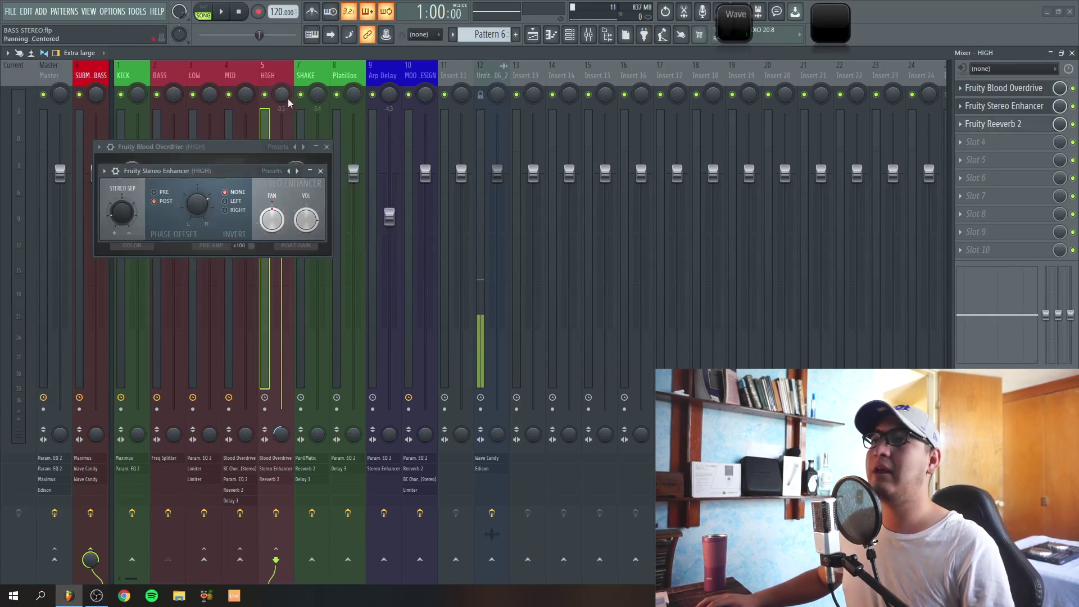
pyautogui.click(320, 170)
pyautogui.click(326, 146)
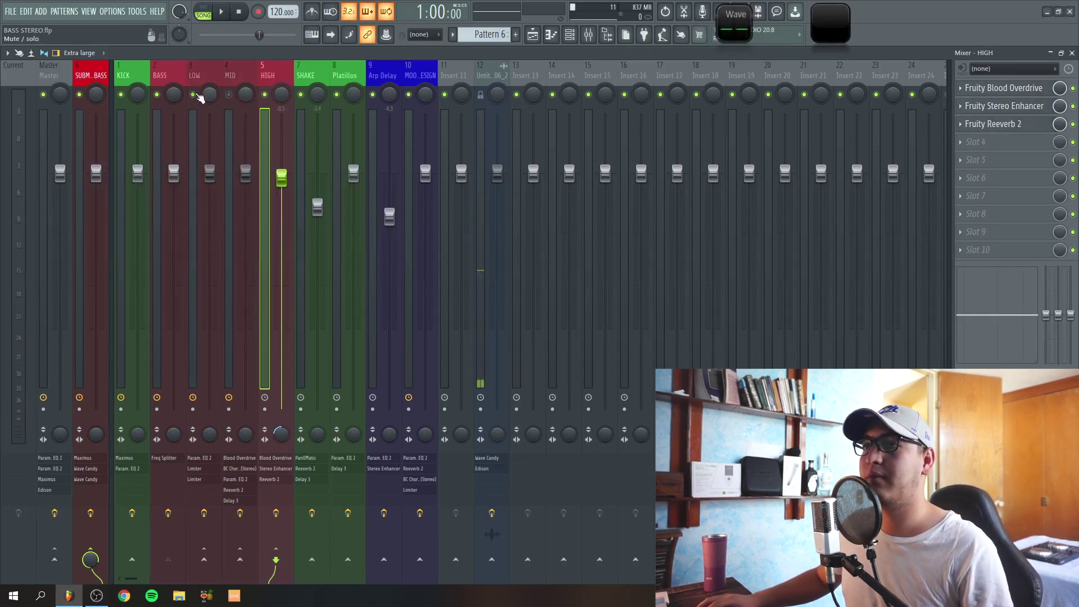
# Raise the HIGH track's volume to 1.2 dB and audition the band with its effects bypassed and re-enabled.
pyautogui.moveTo(282, 178); pyautogui.dragTo(282, 161)
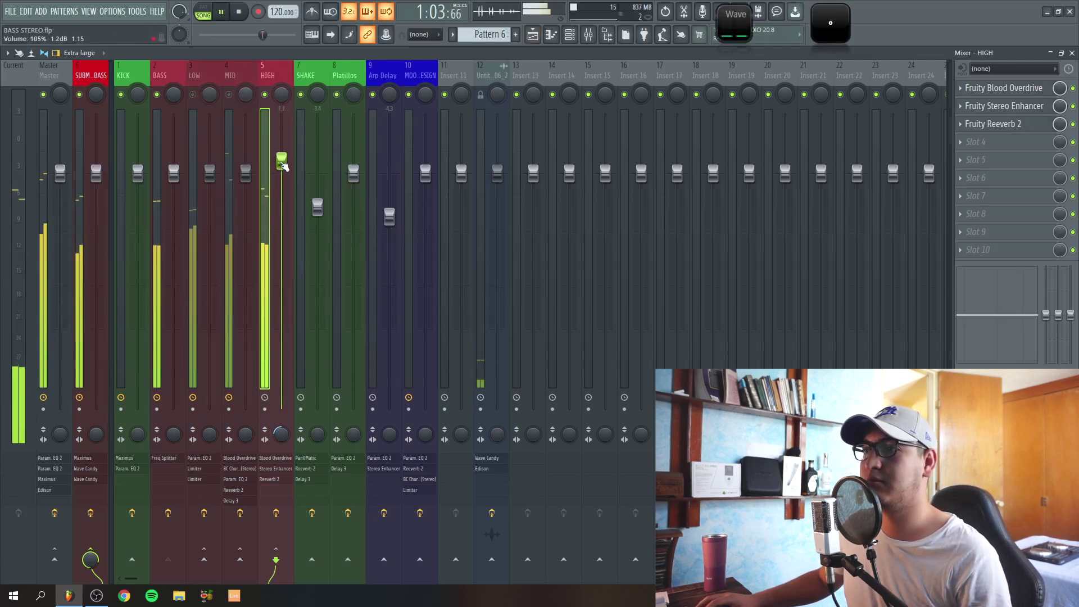
pyautogui.click(279, 513)
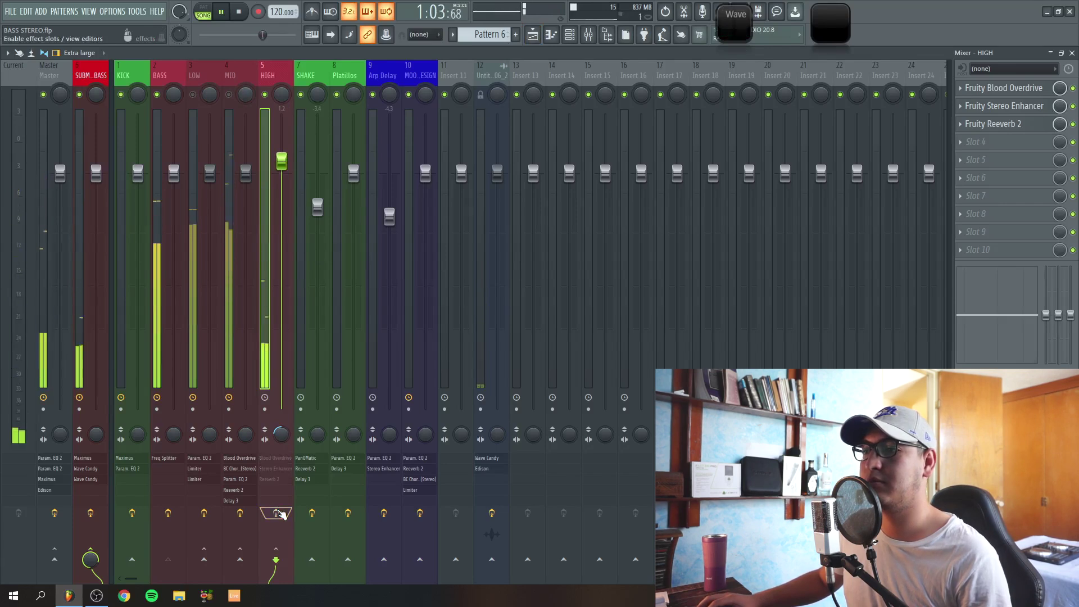
pyautogui.click(275, 513)
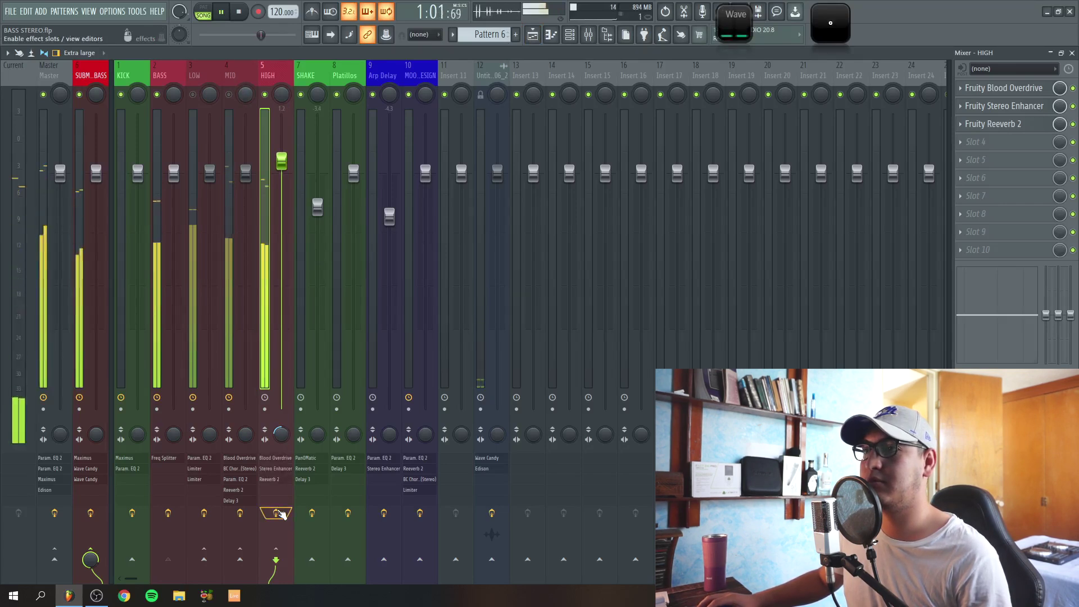
pyautogui.press('space')
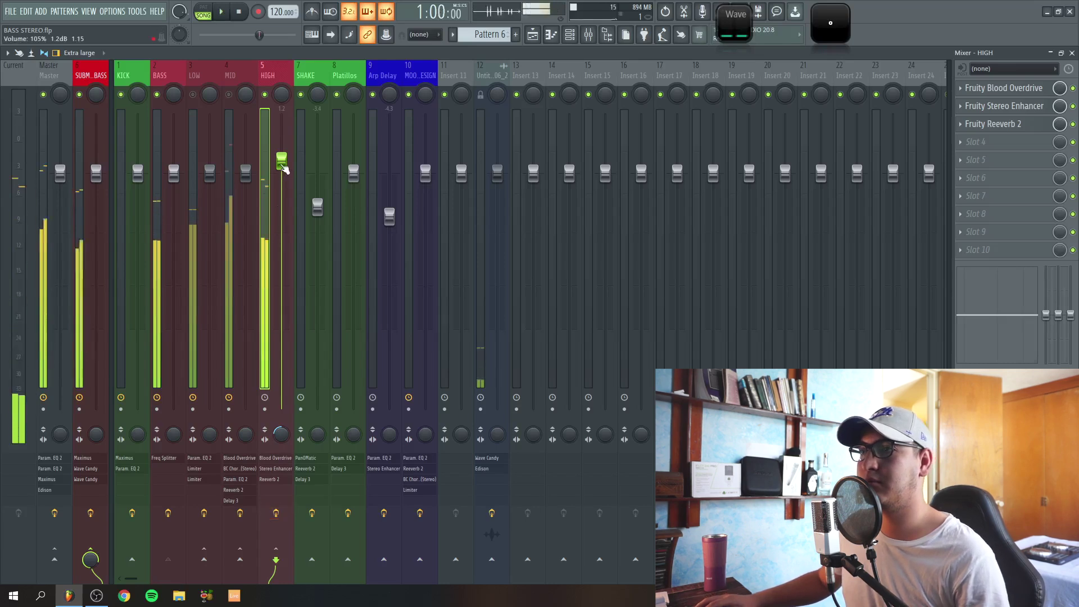
# Lower the HIGH track's volume to slightly below 0 dB and audition it together with the LOW and MID bands.
pyautogui.moveTo(281, 161); pyautogui.dragTo(281, 179)
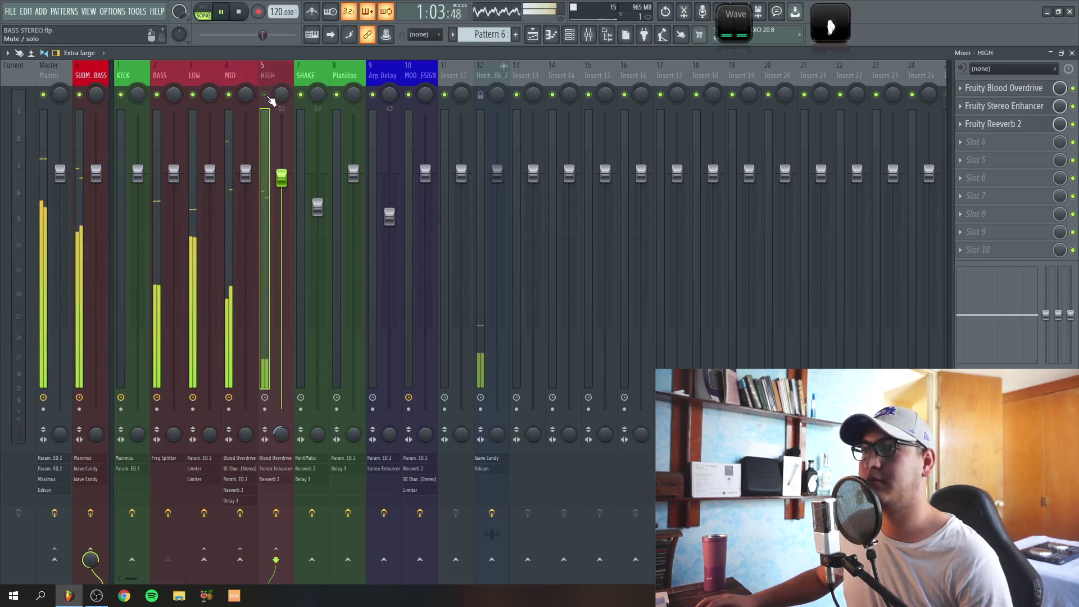
pyautogui.click(241, 17)
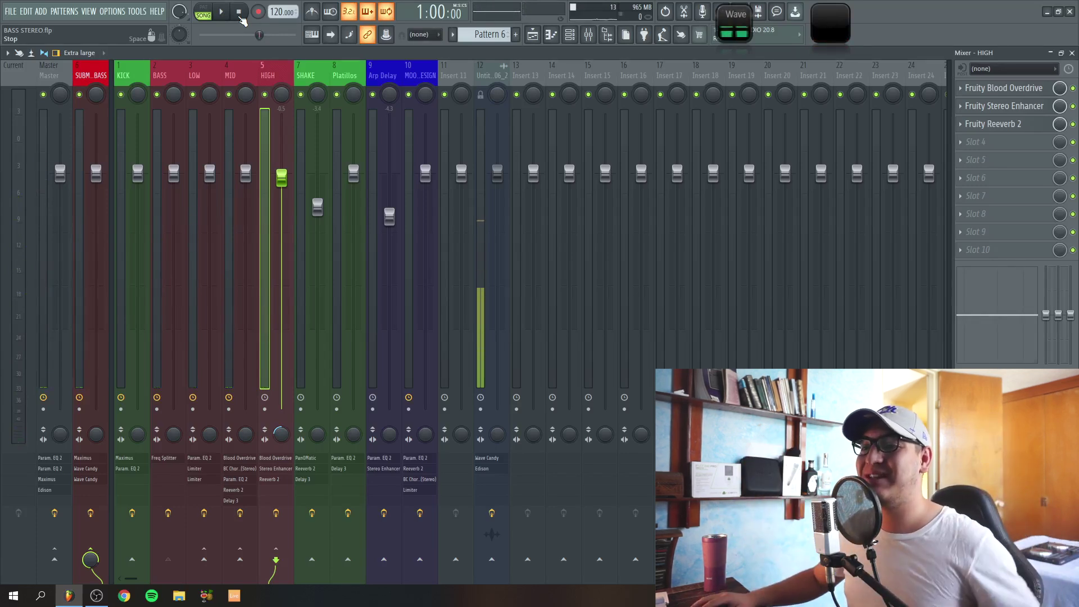
# Select the Master track, return to the HIGH track and reopen its Fruity Stereo Enhancer and Fruity Reeverb 2.
pyautogui.click(62, 442)
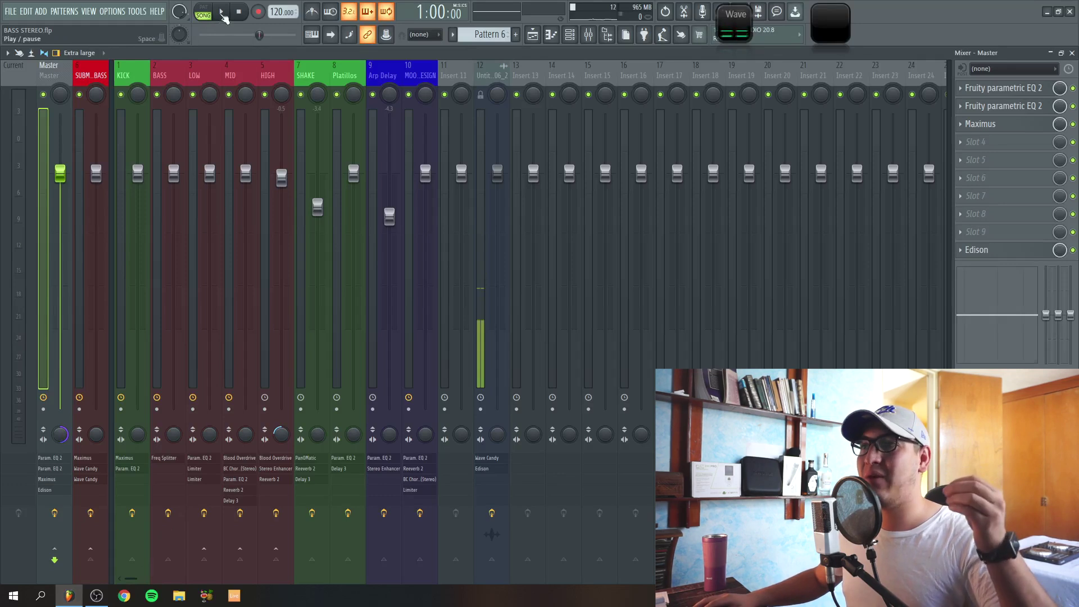
pyautogui.click(275, 75)
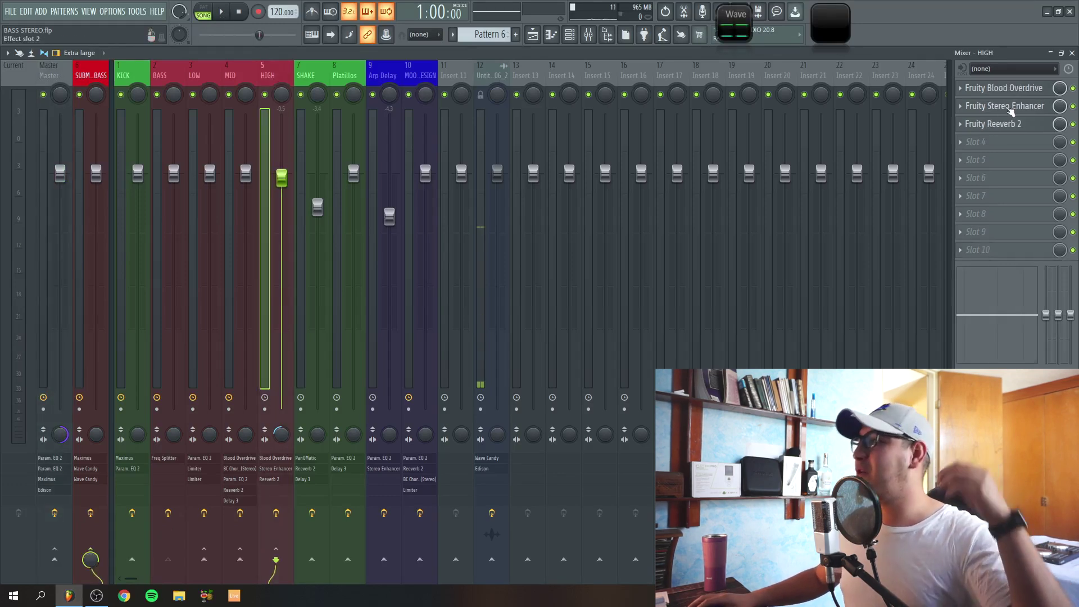
pyautogui.click(1009, 110)
pyautogui.click(1005, 125)
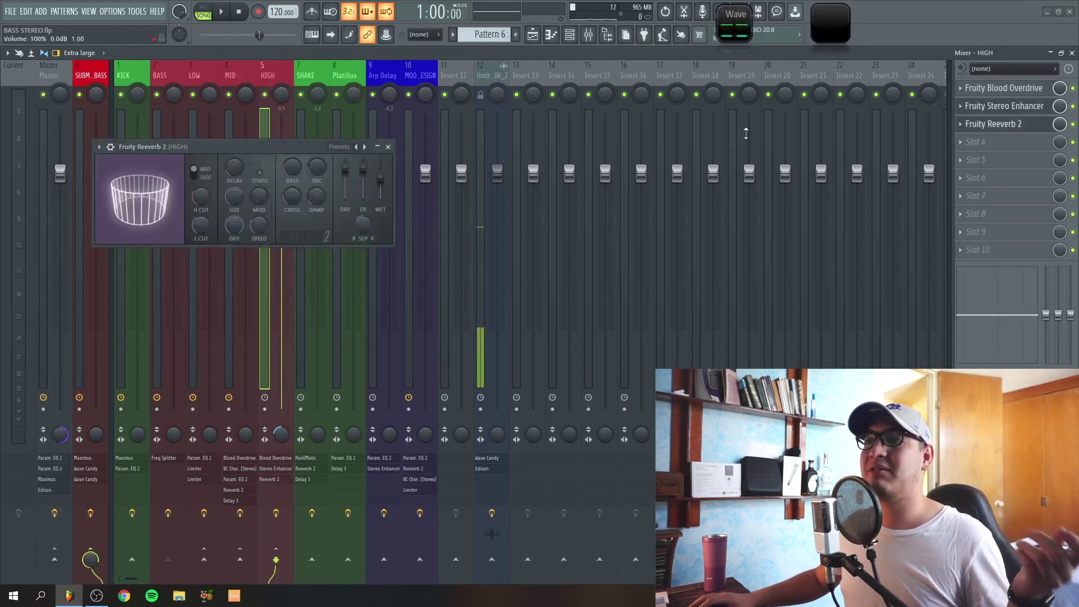
# Close the HIGH track's remaining effect windows and reset the Master track's stereo separation to its default while auditioning the bass.
pyautogui.click(388, 147)
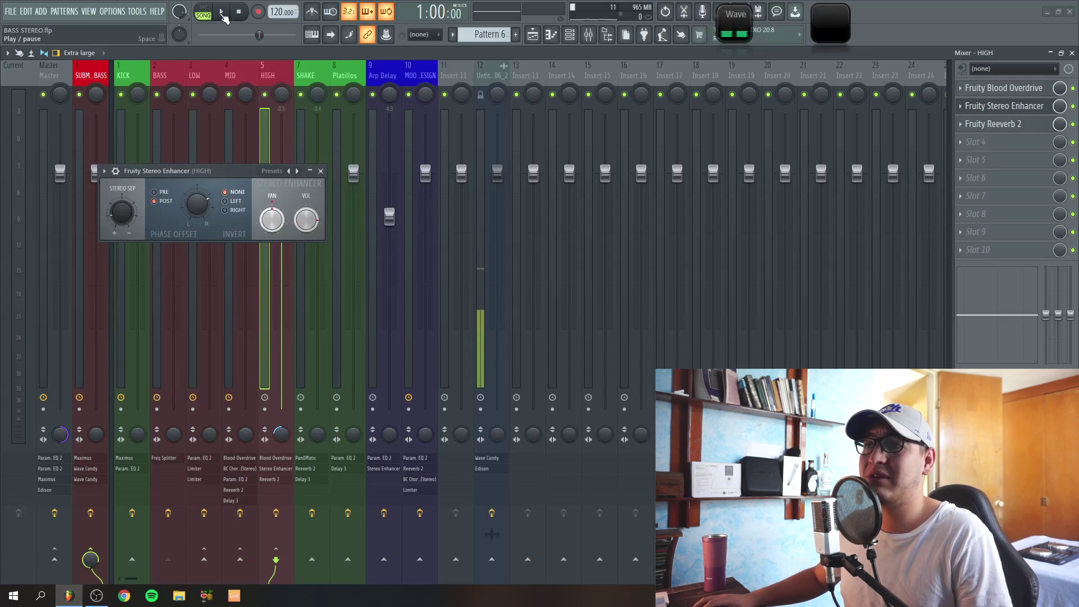
pyautogui.click(221, 11)
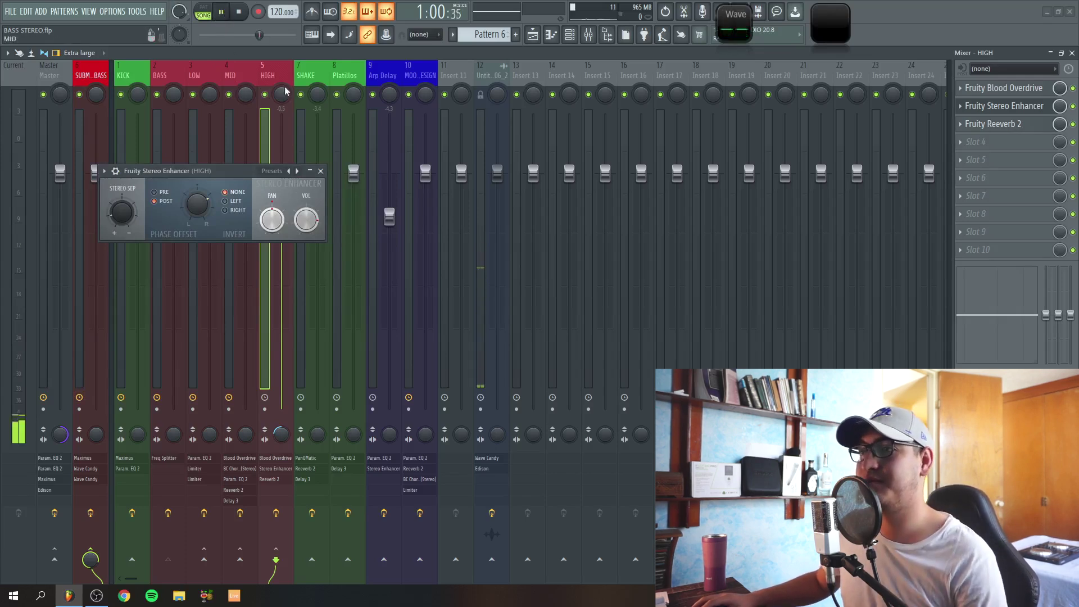
pyautogui.click(321, 170)
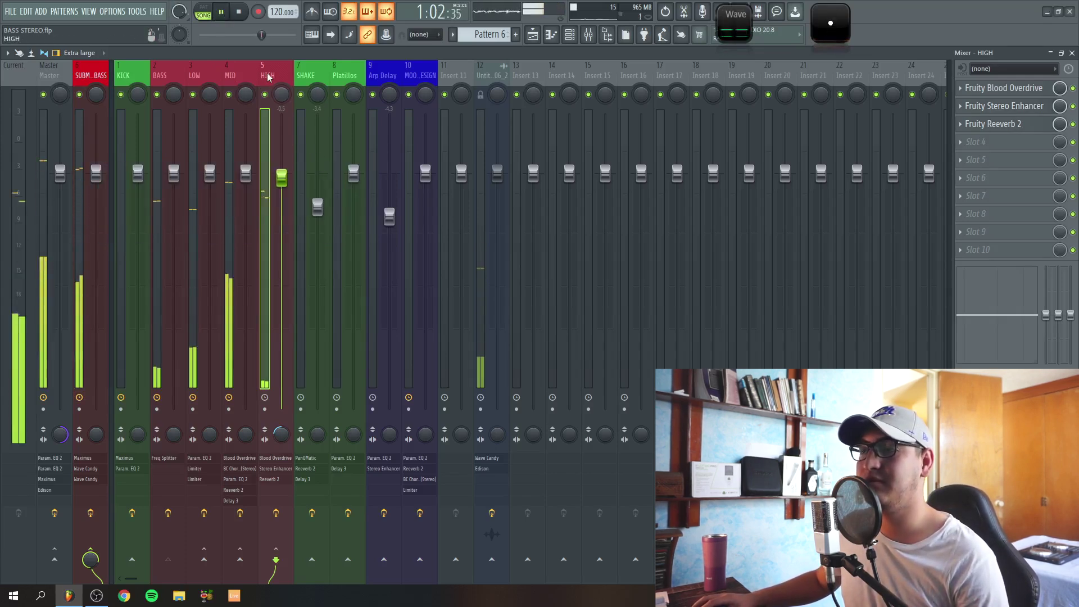
pyautogui.click(61, 438)
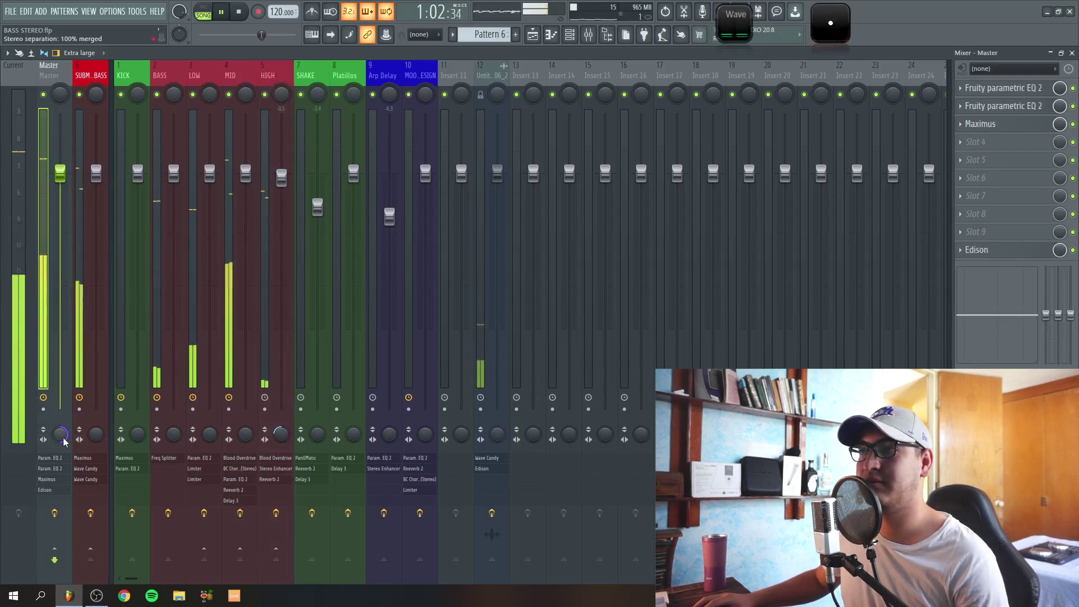
pyautogui.keyDown('alt'); pyautogui.click(64, 442); pyautogui.keyUp('alt')
pyautogui.press('space')
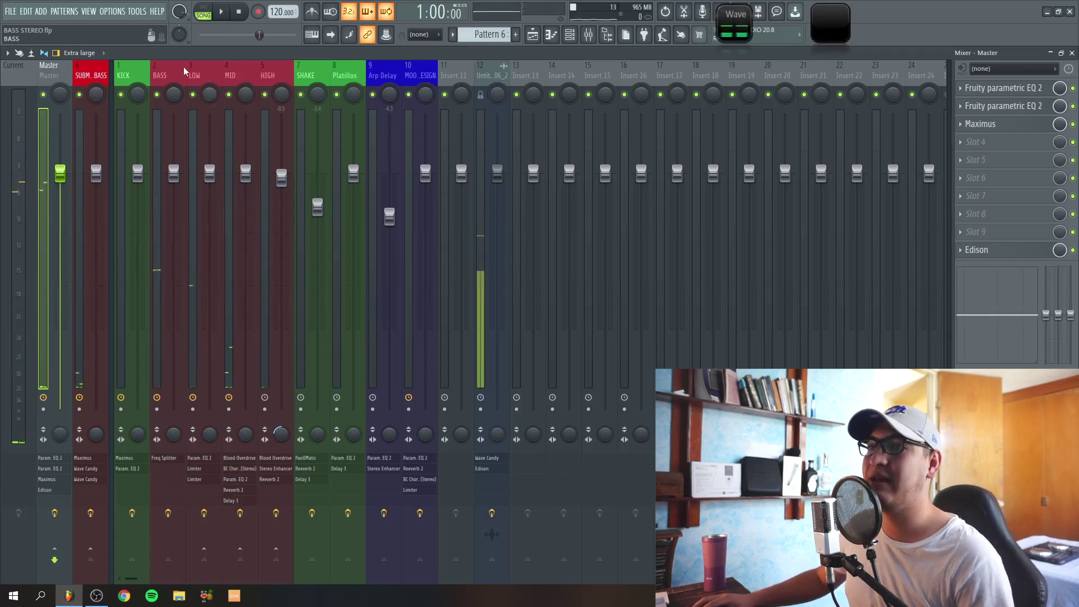
# Select the BASS and HIGH tracks in turn to show their place in the split, finishing with the LOW track selected.
pyautogui.click(160, 75)
pyautogui.click(267, 77)
pyautogui.click(168, 81)
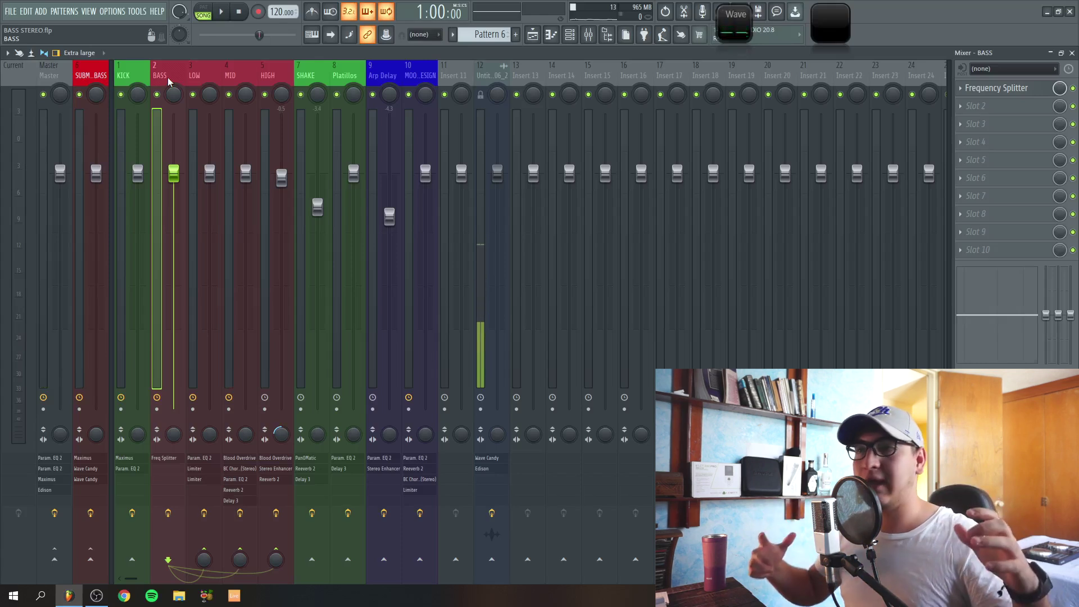
pyautogui.click(191, 79)
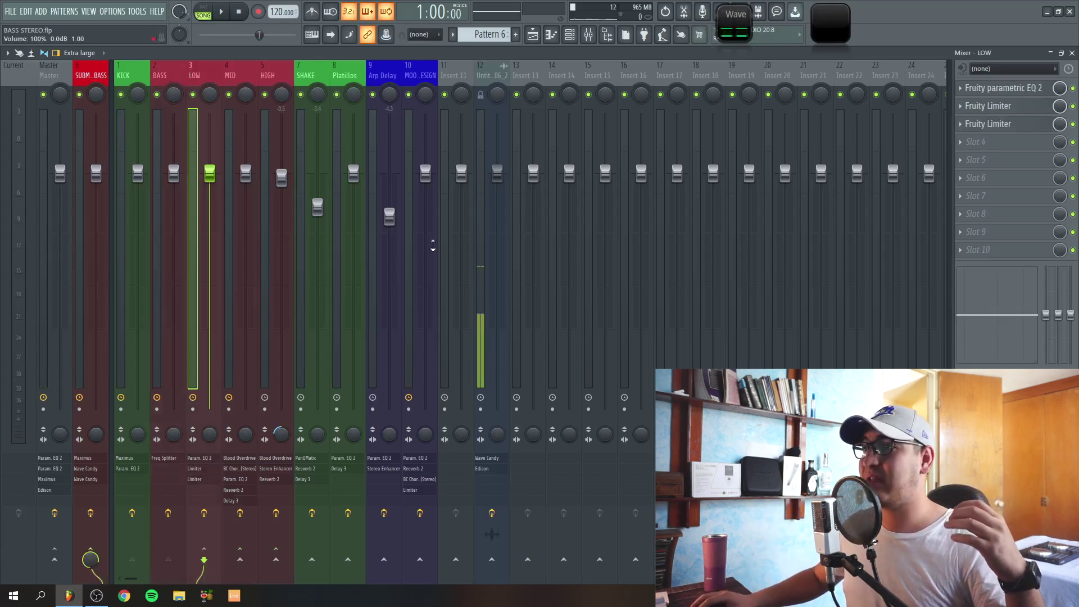
# Enlarge the two Wave Candy displays and arrange the vectorscope above the spectrum over the mixer.
pyautogui.click(835, 34)
pyautogui.moveTo(247, 141); pyautogui.dragTo(458, 120)
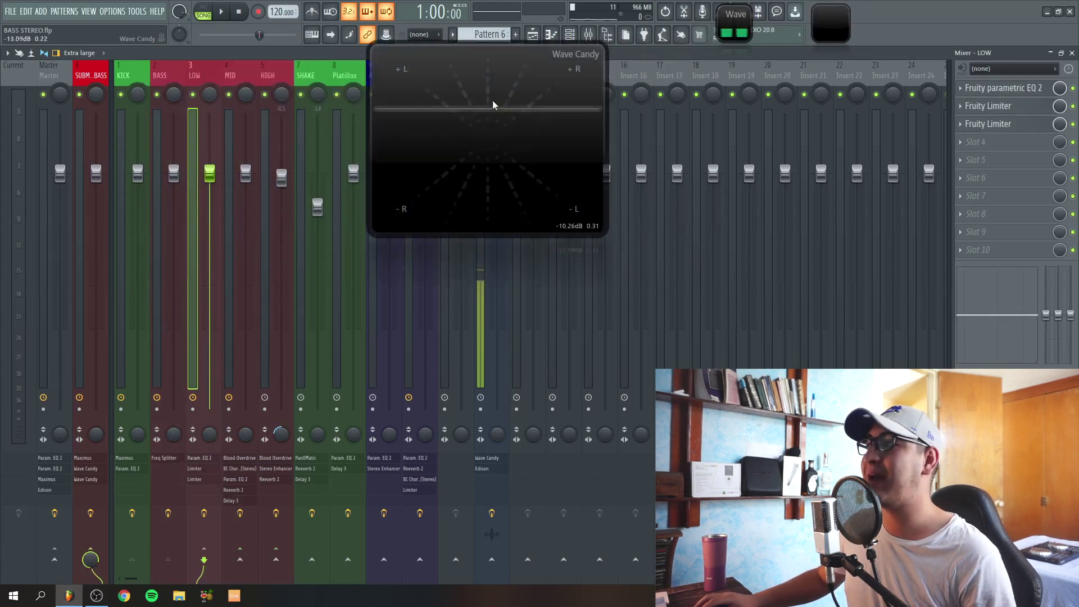
pyautogui.click(821, 30)
pyautogui.moveTo(505, 357); pyautogui.dragTo(483, 350)
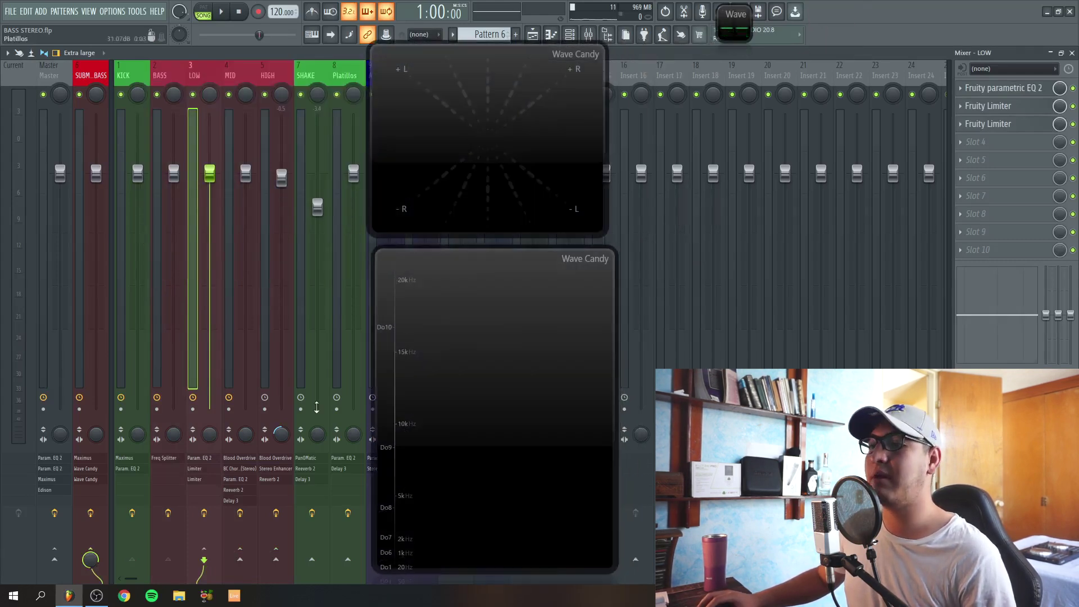
# Bypass all effects on the LOW, MID and HIGH tracks and audition the dry bass in the Wave Candy displays.
pyautogui.click(213, 514)
pyautogui.click(249, 515)
pyautogui.click(277, 513)
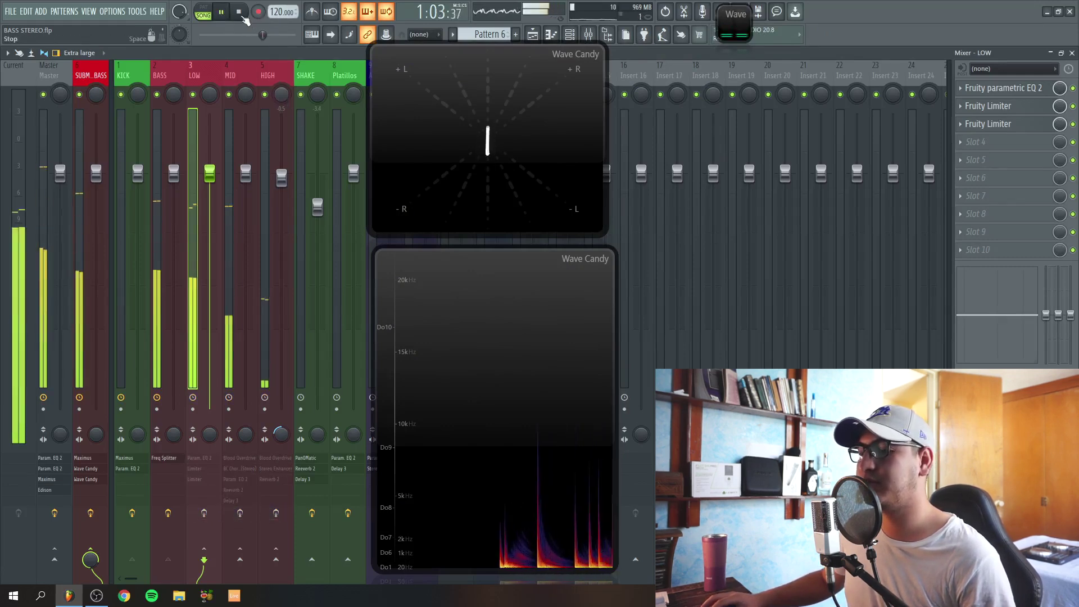
pyautogui.click(237, 13)
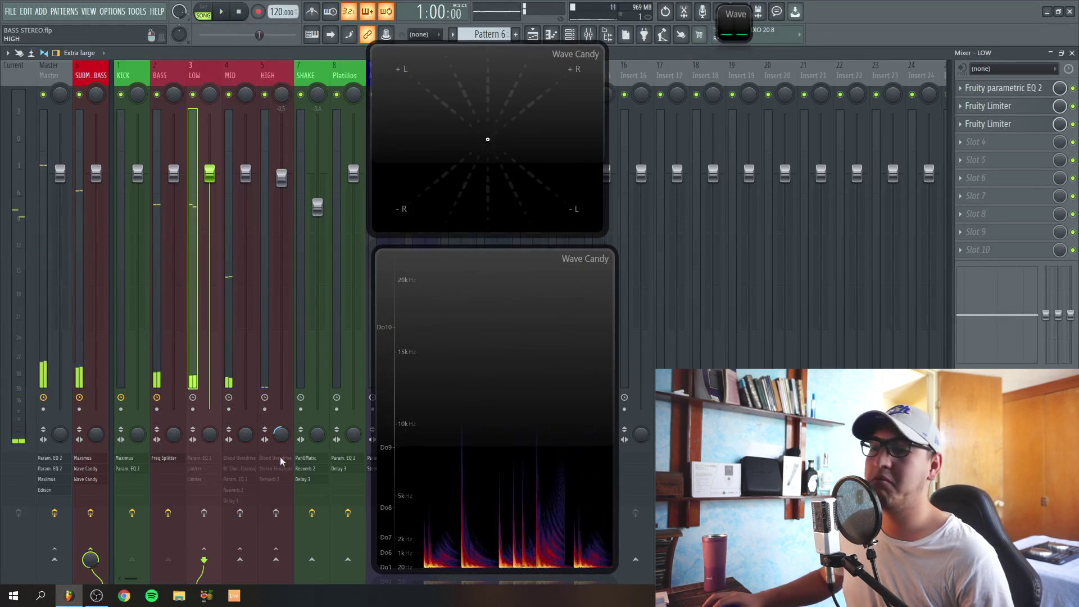
# Re-enable the effects on LOW, MID and HIGH and audition the processed bass in the Wave Candy displays.
pyautogui.click(204, 513)
pyautogui.click(238, 513)
pyautogui.click(276, 514)
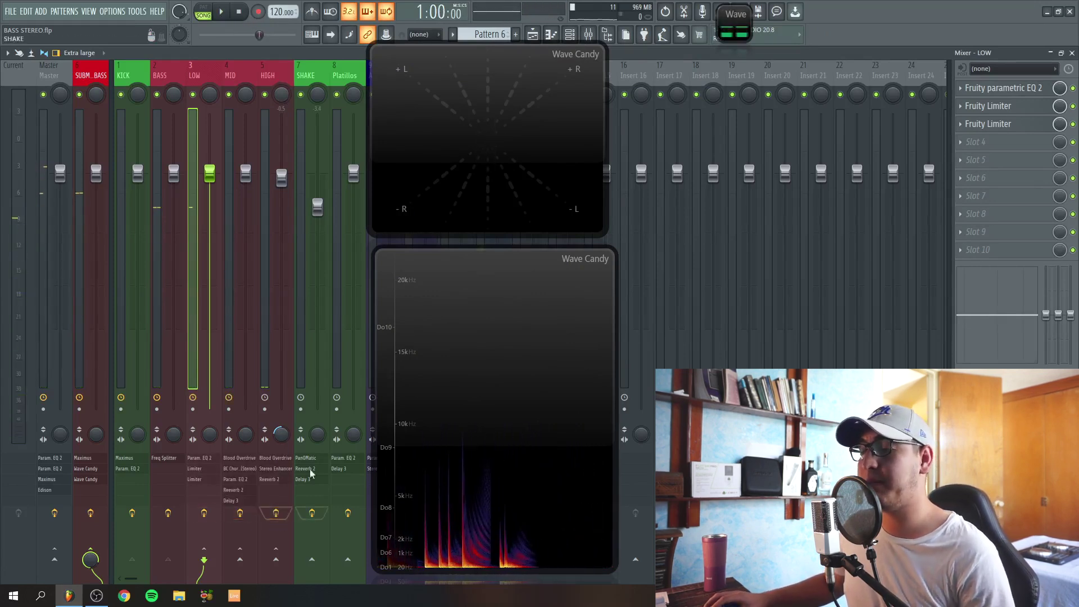
pyautogui.press('space')
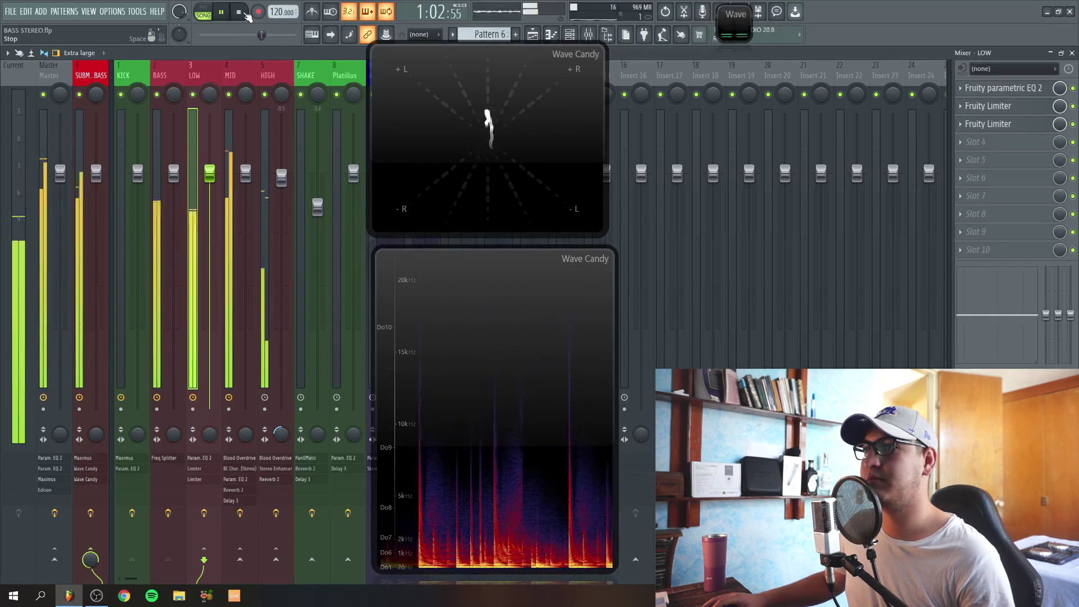
pyautogui.click(239, 13)
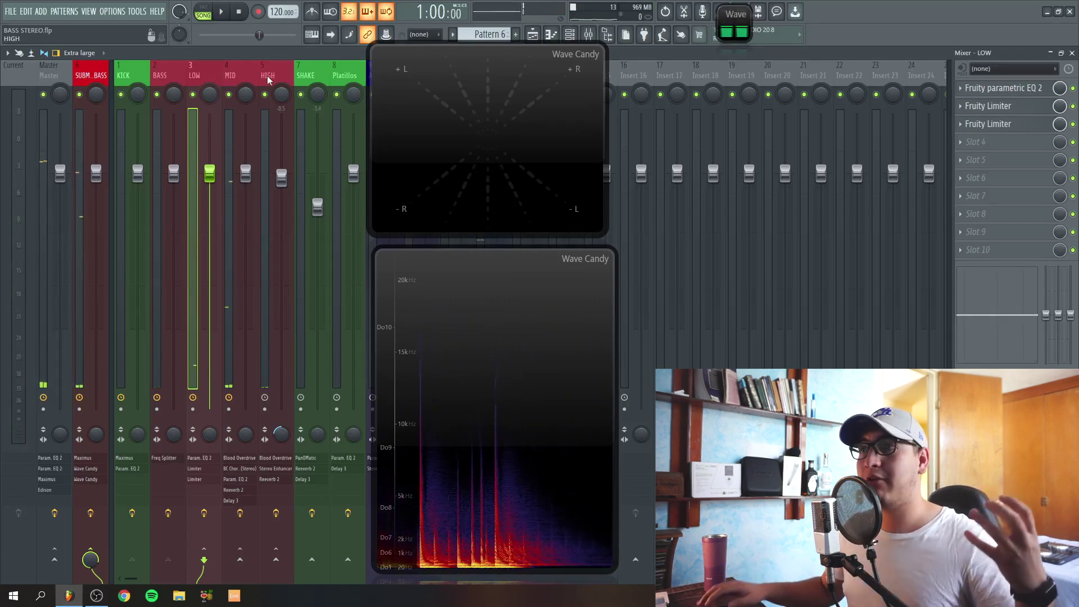
# Shrink both Wave Candy displays back to their small size and open the Playlist.
pyautogui.doubleClick(569, 91)
pyautogui.doubleClick(449, 373)
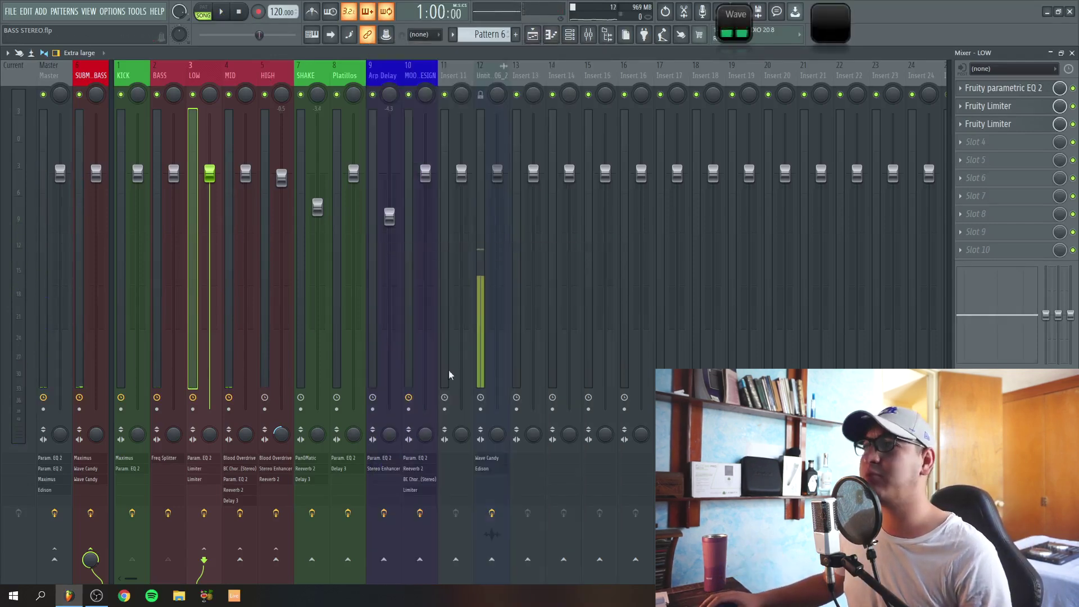
pyautogui.click(532, 34)
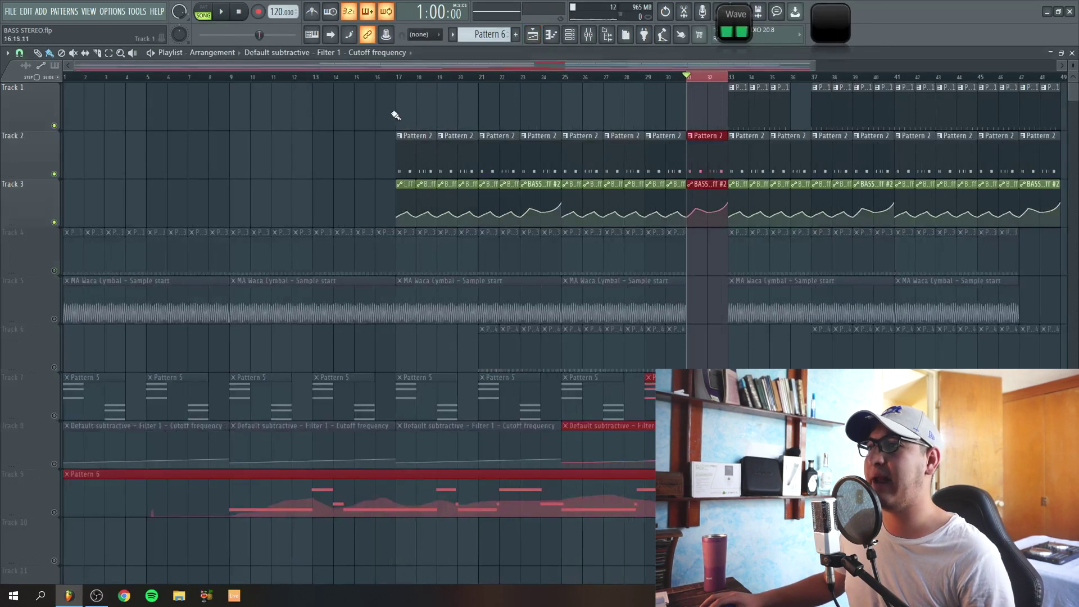
# Clear the Playlist's time selection, unmute all of its tracks and play the full arrangement from bar 16.
pyautogui.click(391, 84)
pyautogui.rightClick(56, 271)
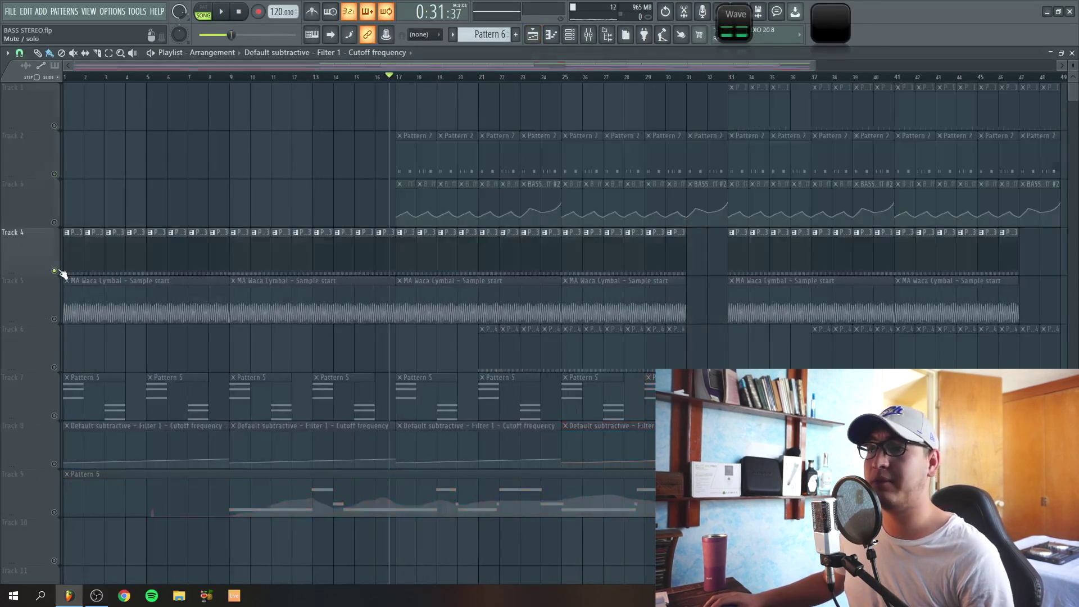
pyautogui.rightClick(55, 271)
pyautogui.click(377, 79)
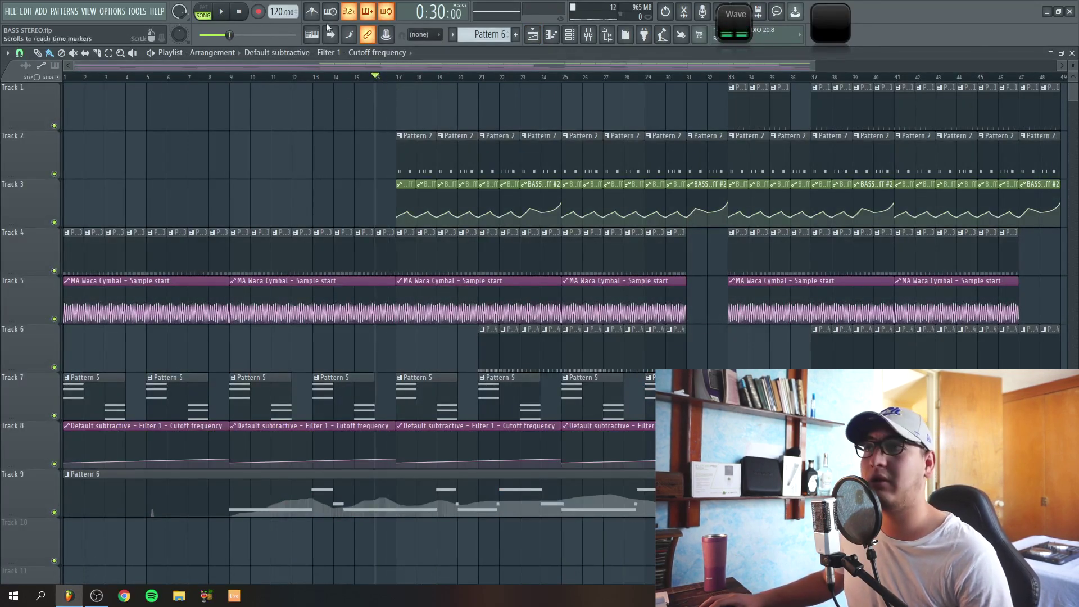
pyautogui.click(399, 79)
pyautogui.click(376, 80)
pyautogui.click(224, 12)
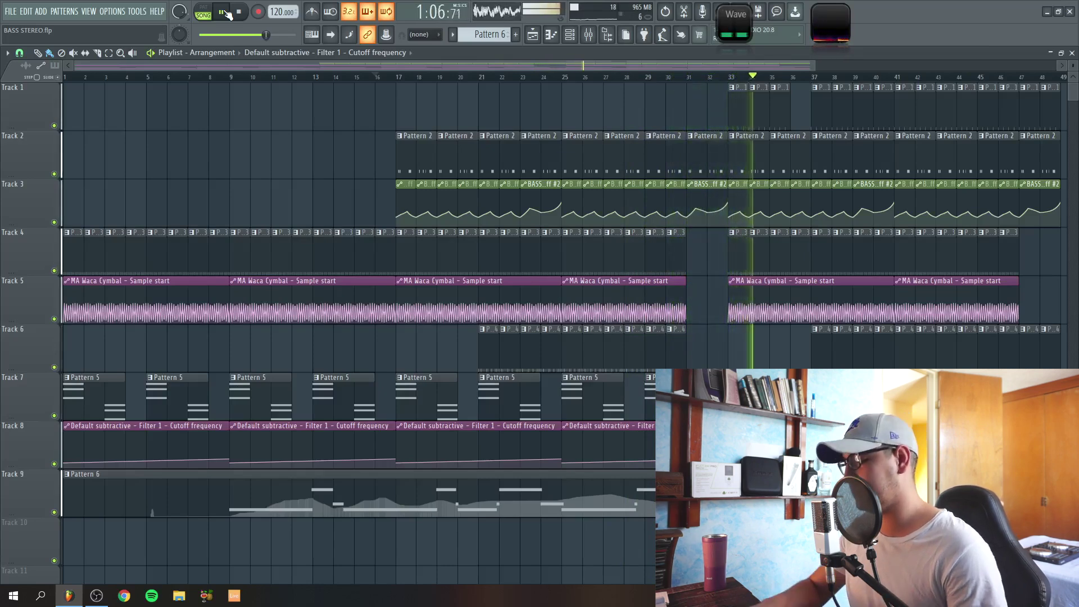
# Return to the mixer and bypass the effects on LOW, MID and HIGH while the full arrangement plays.
pyautogui.press('F9')
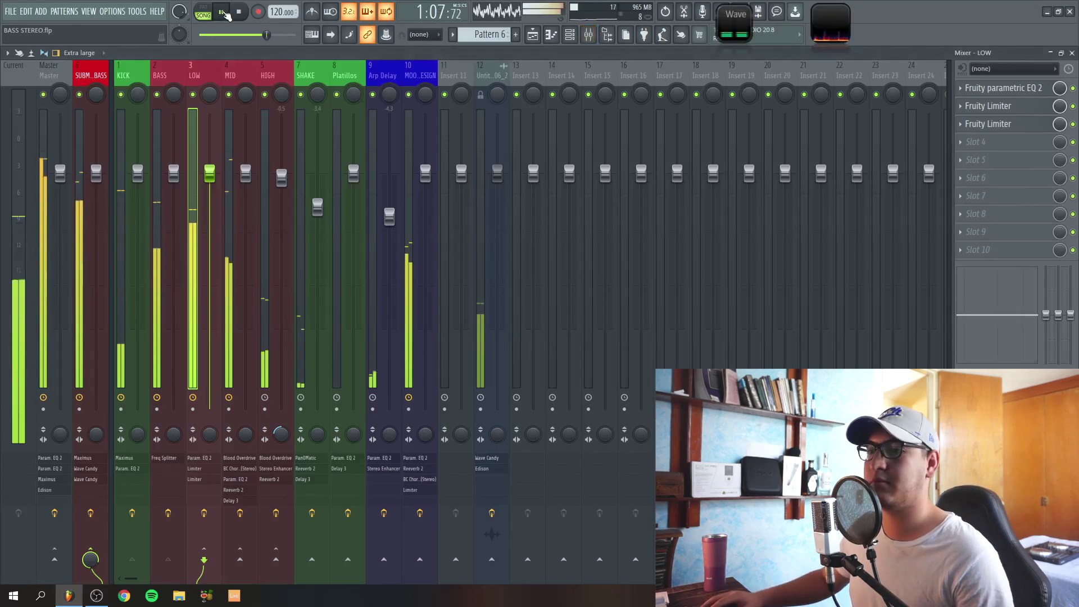
pyautogui.click(204, 513)
pyautogui.click(240, 512)
pyautogui.click(274, 513)
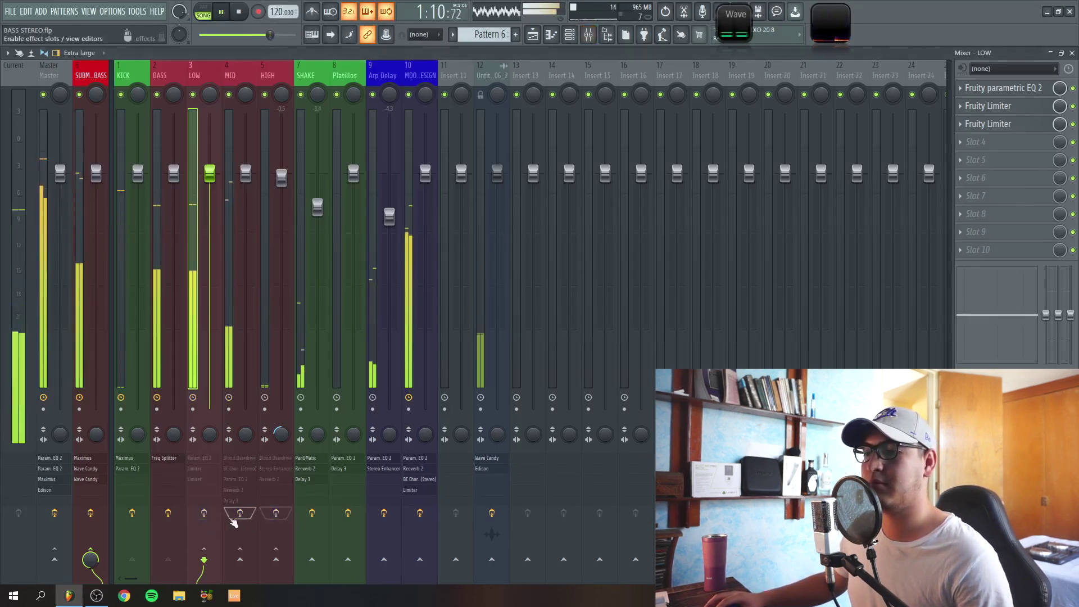
# Re-enable the LOW, MID and HIGH effects to compare them in the full mix, stop playback and close the mixer.
pyautogui.click(212, 520)
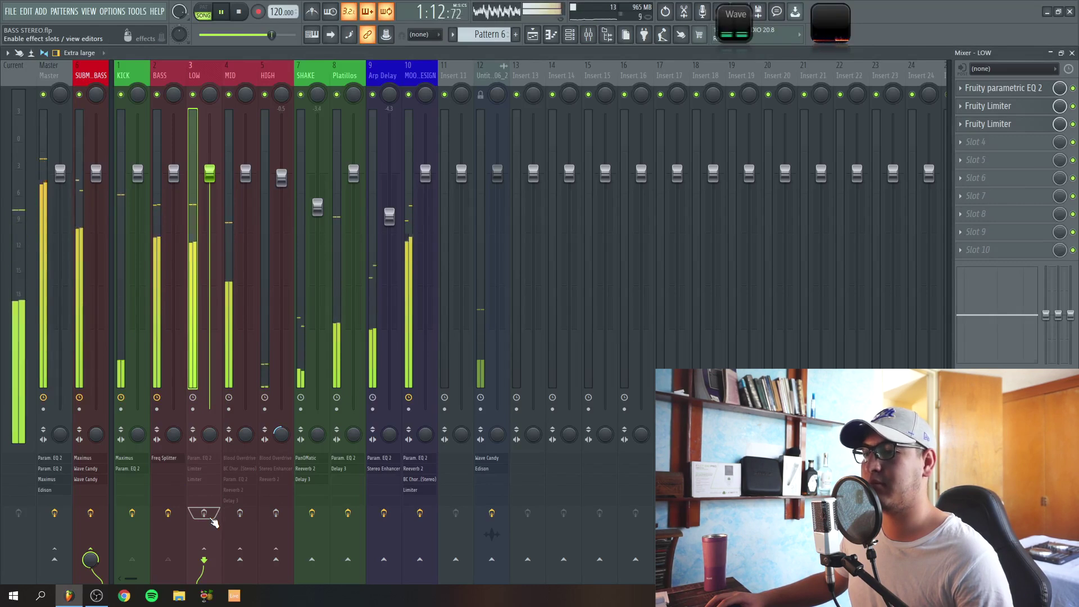
pyautogui.click(239, 513)
pyautogui.click(276, 513)
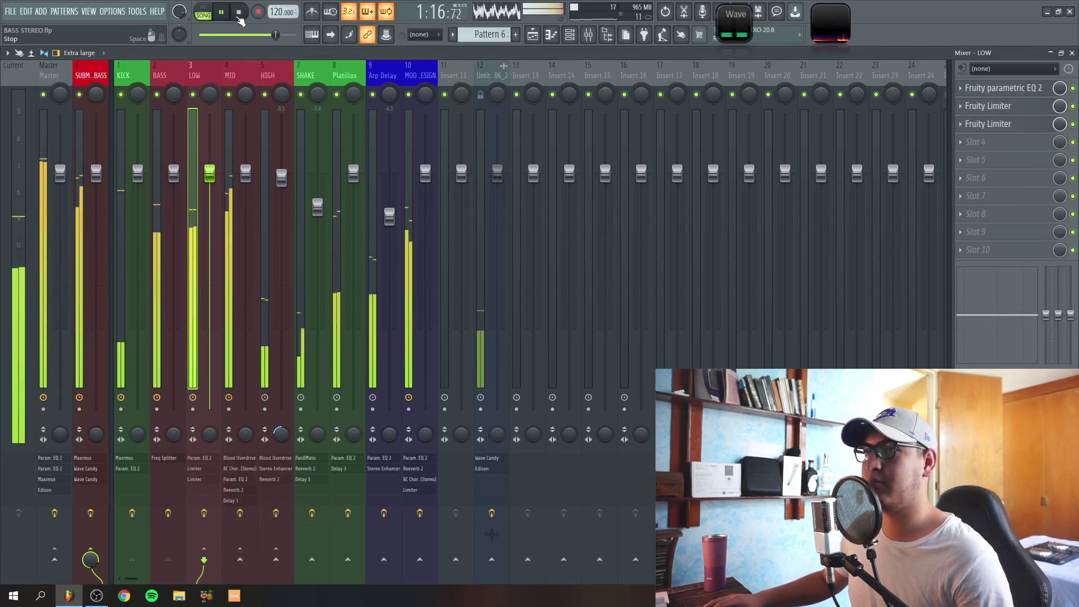
pyautogui.click(239, 12)
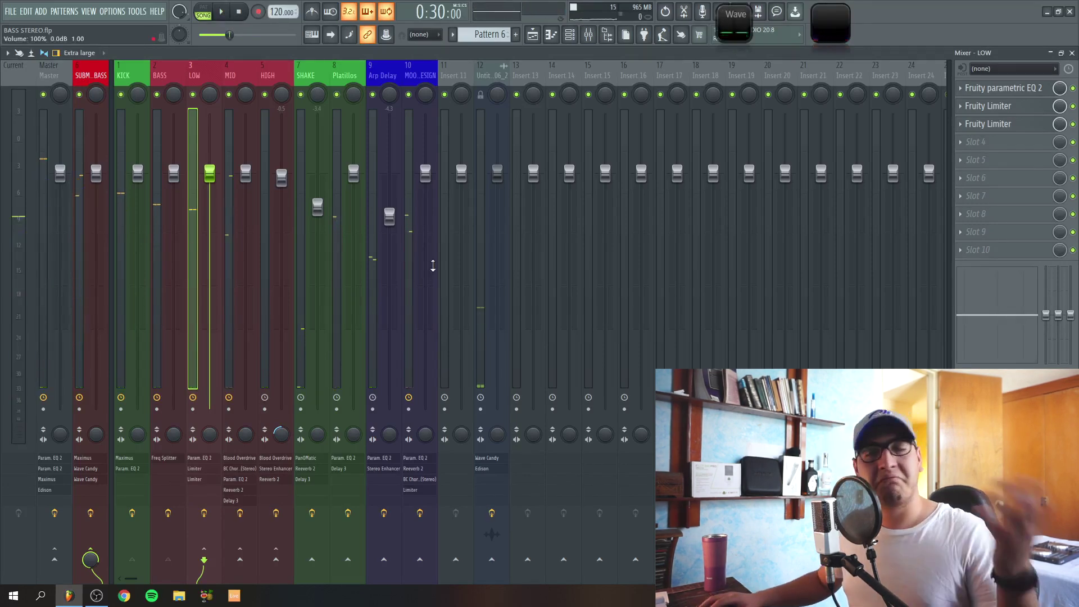
pyautogui.click(1072, 53)
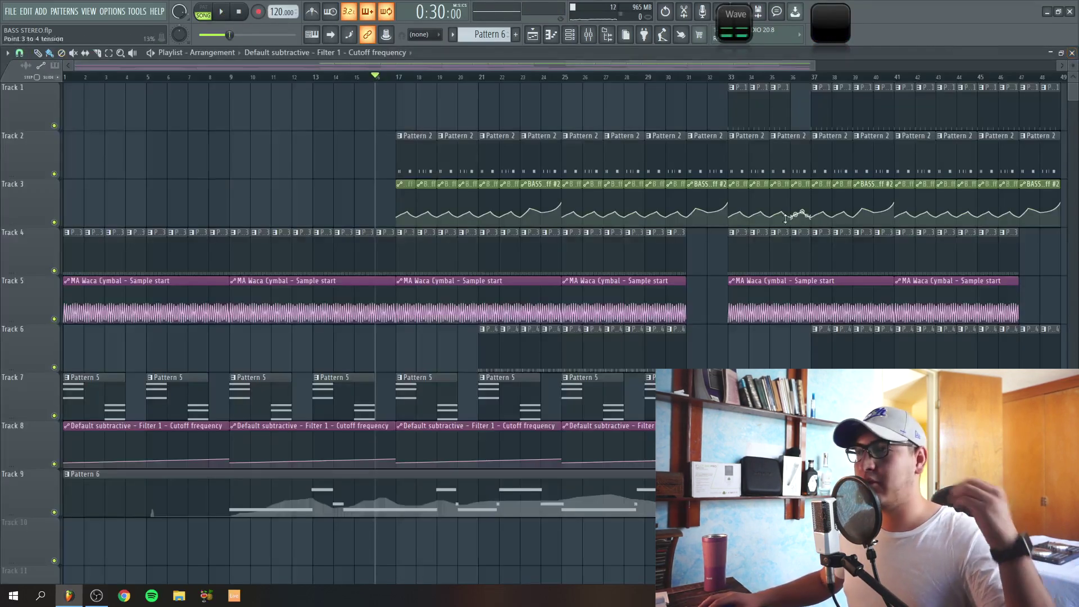